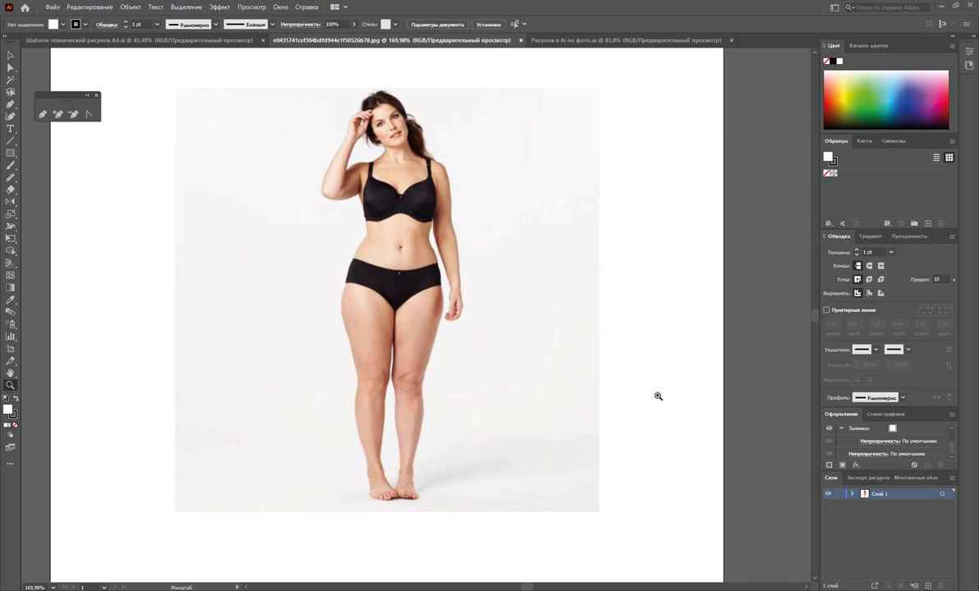
- Move the model photo up and to the left on the artboard
{"action": "left_click", "coordinate": [492, 384], "text": "alt"}
{"action": "left_click", "coordinate": [404, 345], "text": "alt"}
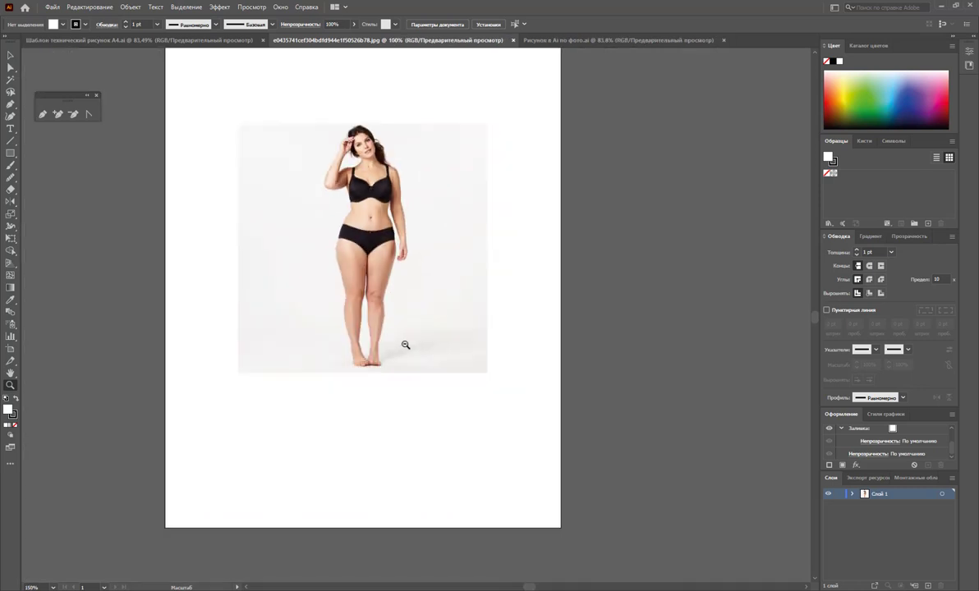
{"action": "left_click", "coordinate": [388, 339], "text": "alt"}
{"action": "left_click_drag", "start_coordinate": [474, 352], "coordinate": [461, 345]}
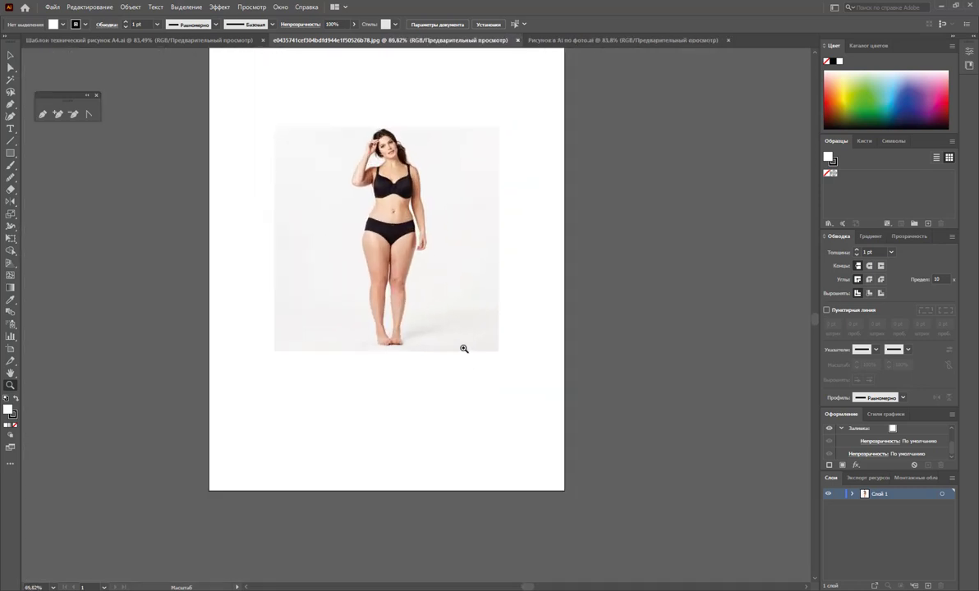
{"action": "left_click", "coordinate": [11, 55]}
{"action": "left_click_drag", "start_coordinate": [296, 271], "coordinate": [259, 174]}
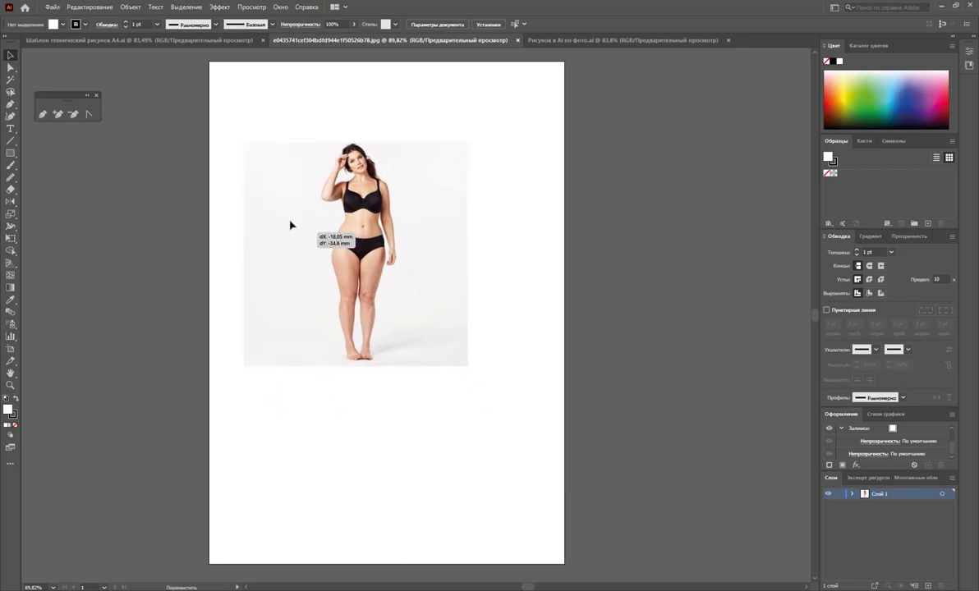
- Scale the photo up to nearly fill the artboard, shift it left, then view the template document
{"action": "left_click_drag", "start_coordinate": [464, 328], "coordinate": [644, 509]}
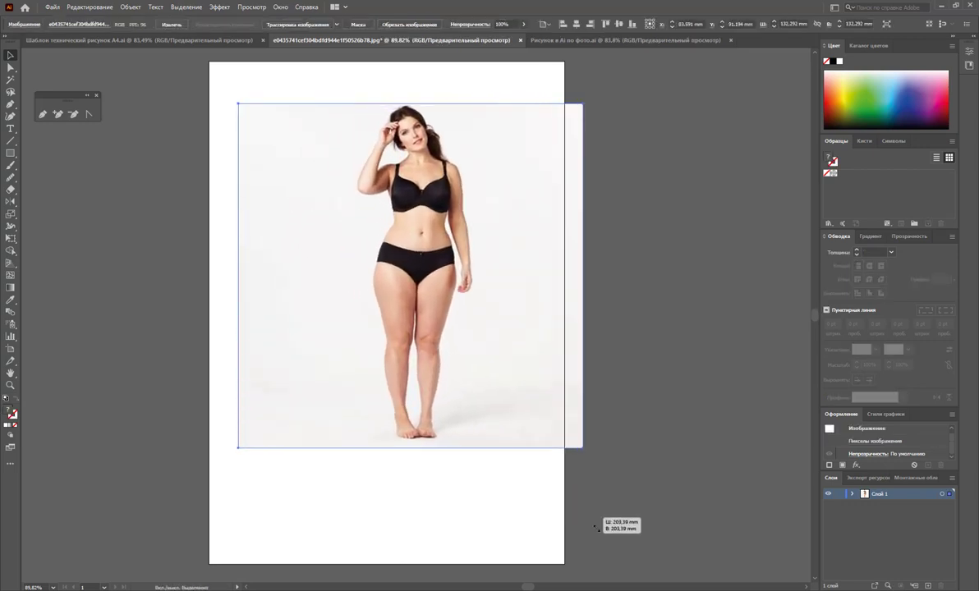
{"action": "left_click_drag", "start_coordinate": [491, 423], "coordinate": [423, 428]}
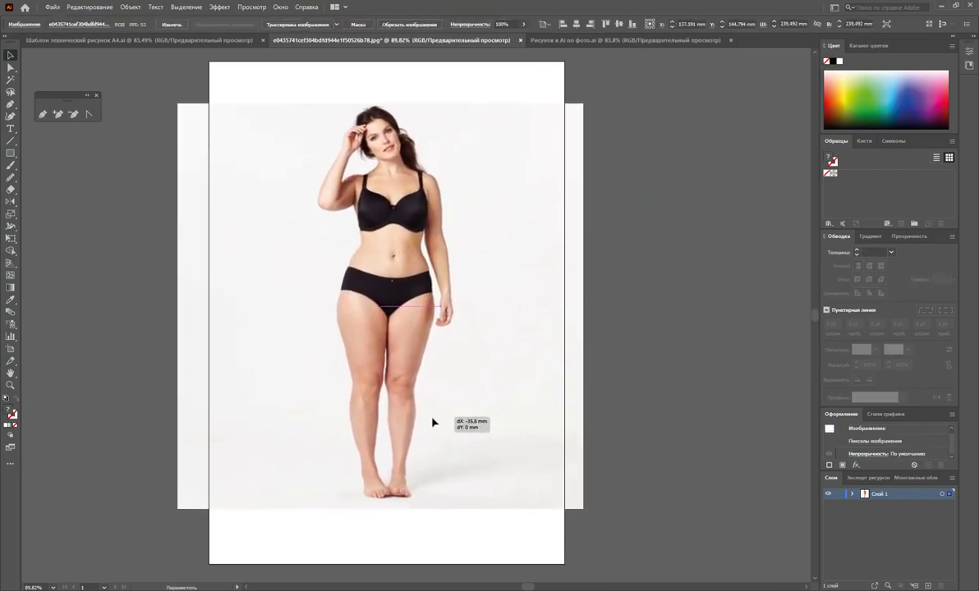
{"action": "left_click", "coordinate": [199, 94]}
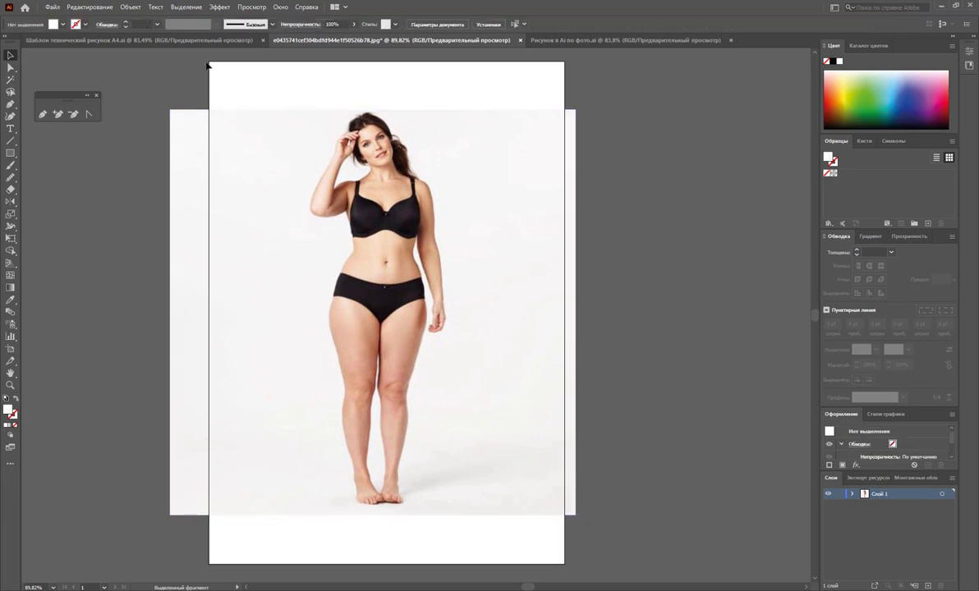
{"action": "left_click", "coordinate": [188, 41]}
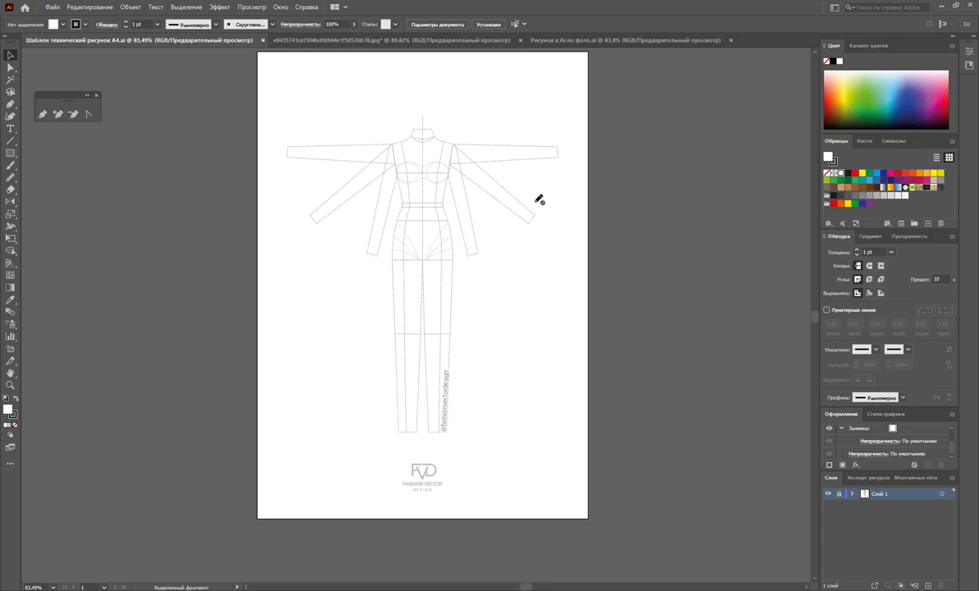
- Switch back to the .jpg document with the enlarged model photo
{"action": "left_click", "coordinate": [345, 41]}
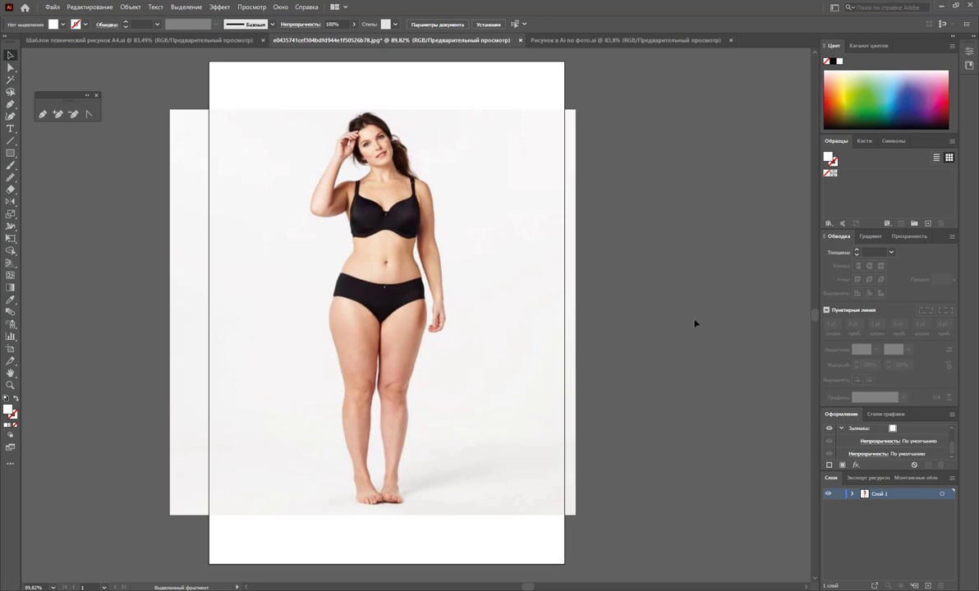
- Lock Слой 1 holding the photo and add a new layer above it
{"action": "left_click", "coordinate": [840, 494]}
{"action": "key", "text": "ctrl+l"}
- Set the rectangle fill to None and the stroke colour to red
{"action": "left_click", "coordinate": [11, 154]}
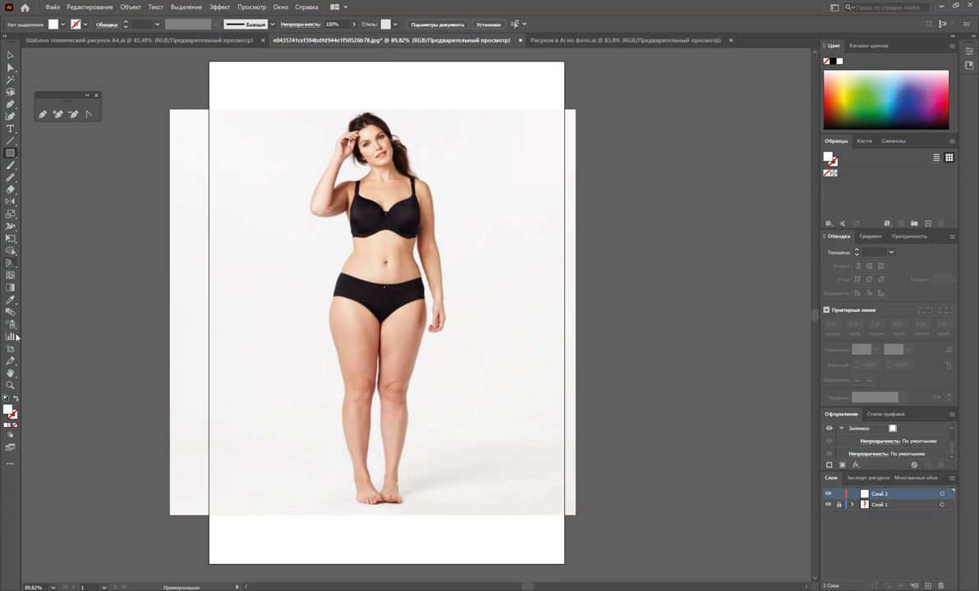
{"action": "left_click", "coordinate": [14, 426]}
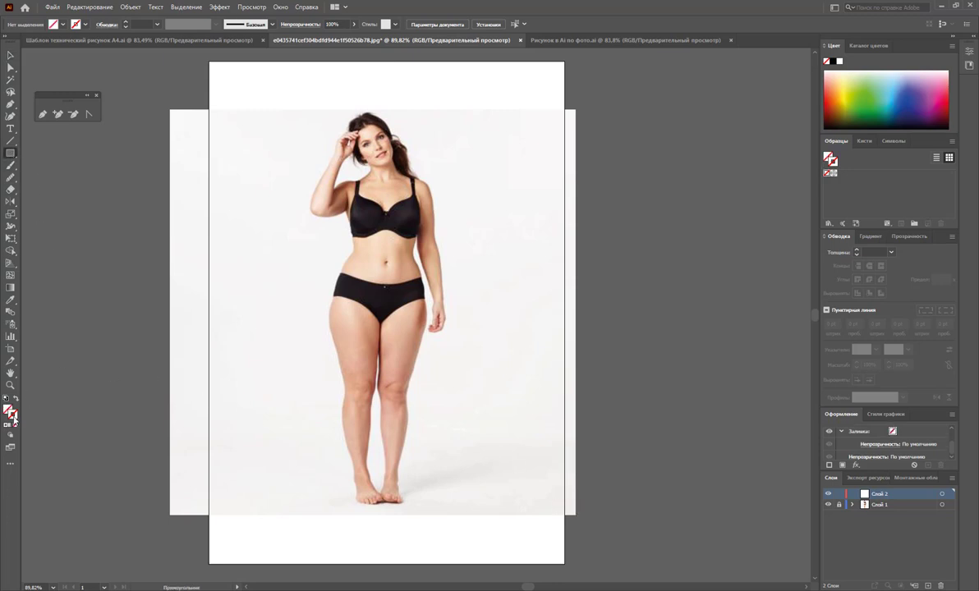
{"action": "double_click", "coordinate": [7, 410]}
{"action": "left_click_drag", "start_coordinate": [478, 360], "coordinate": [352, 361]}
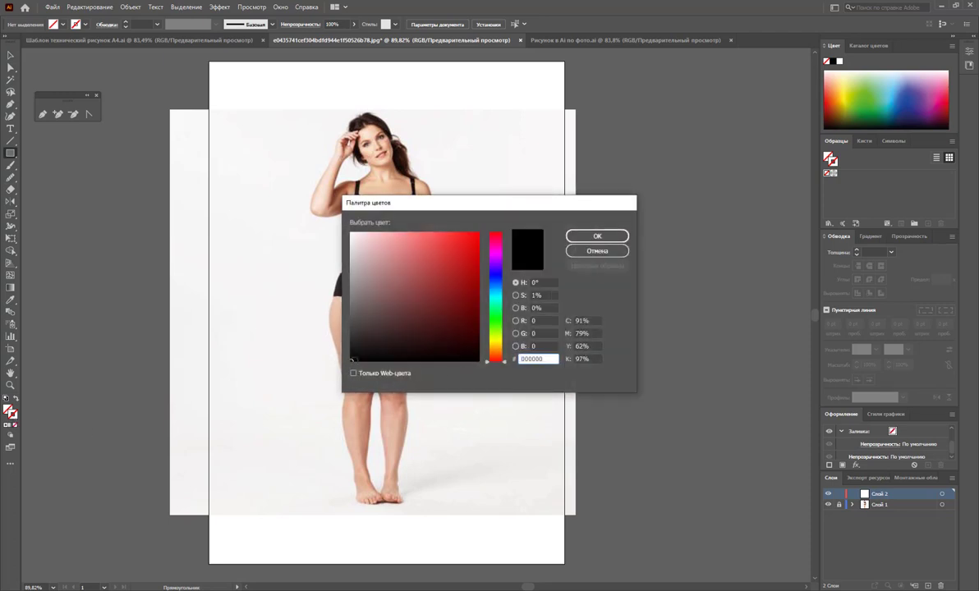
{"action": "left_click", "coordinate": [598, 236]}
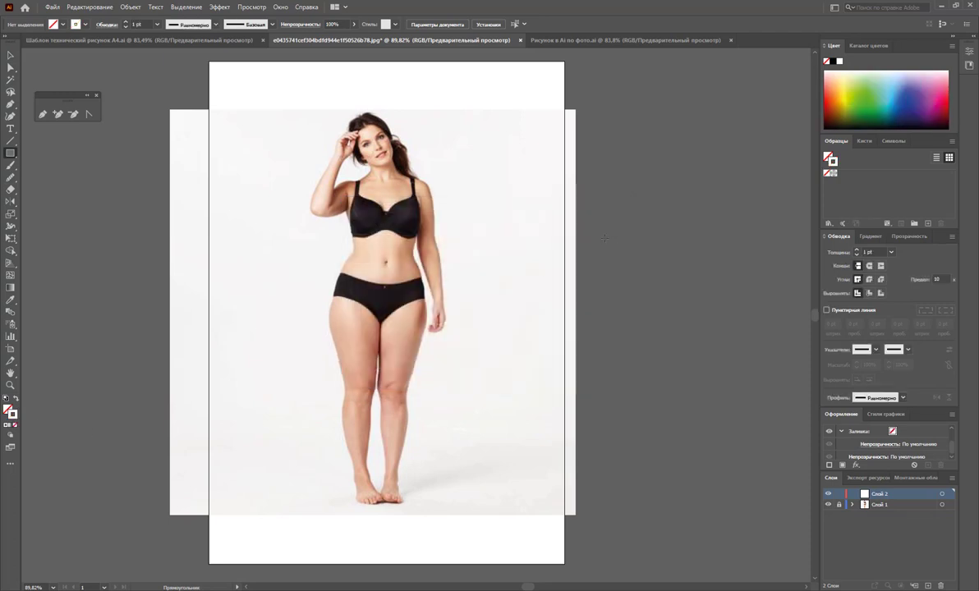
{"action": "double_click", "coordinate": [8, 409]}
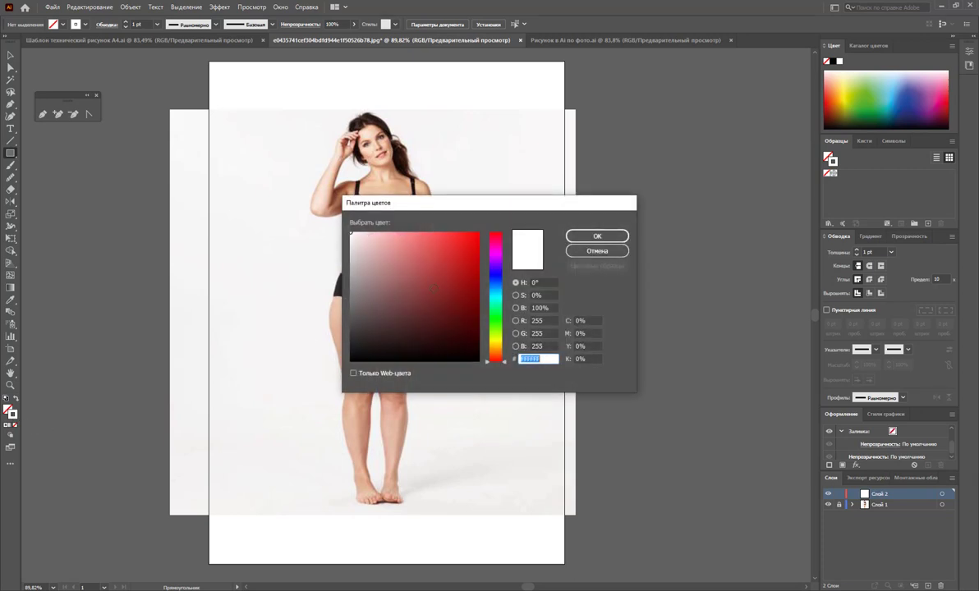
{"action": "left_click_drag", "start_coordinate": [435, 286], "coordinate": [479, 232]}
{"action": "left_click", "coordinate": [597, 237]}
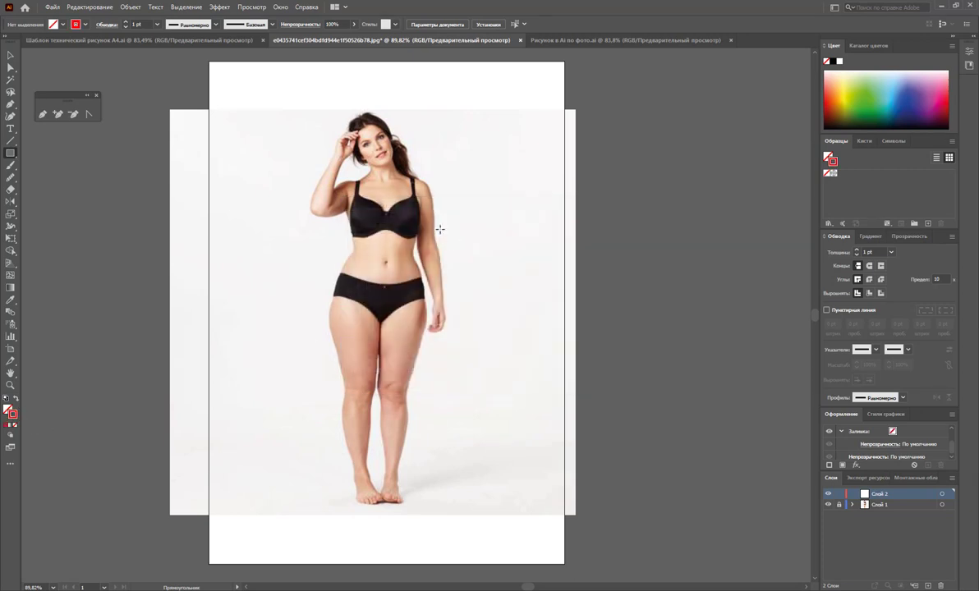
- Draw a tall rectangle over the figure's left half, right edge on the centre line
{"action": "left_click_drag", "start_coordinate": [278, 91], "coordinate": [387, 532]}
{"action": "left_click", "coordinate": [9, 56]}
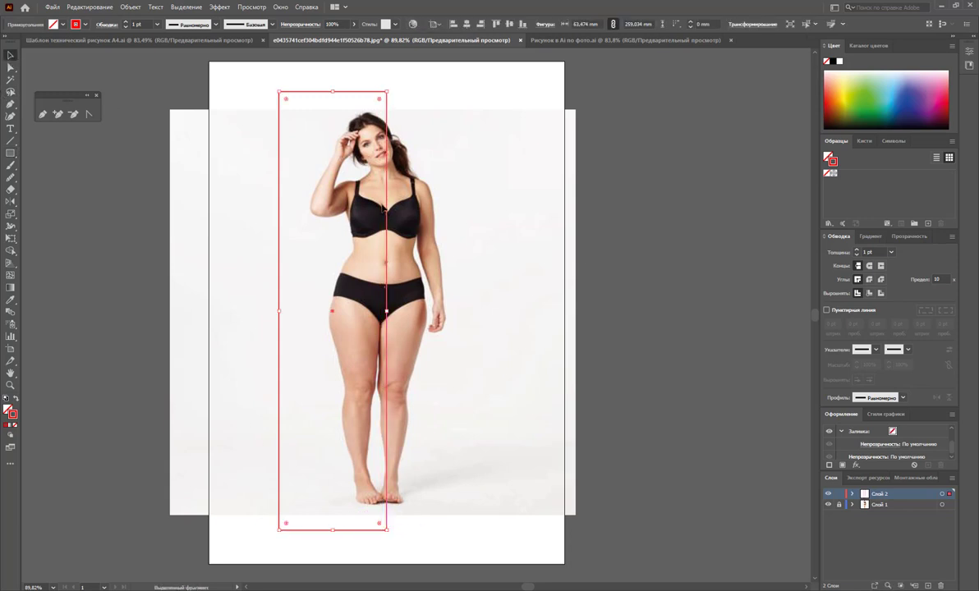
{"action": "left_click", "coordinate": [616, 397]}
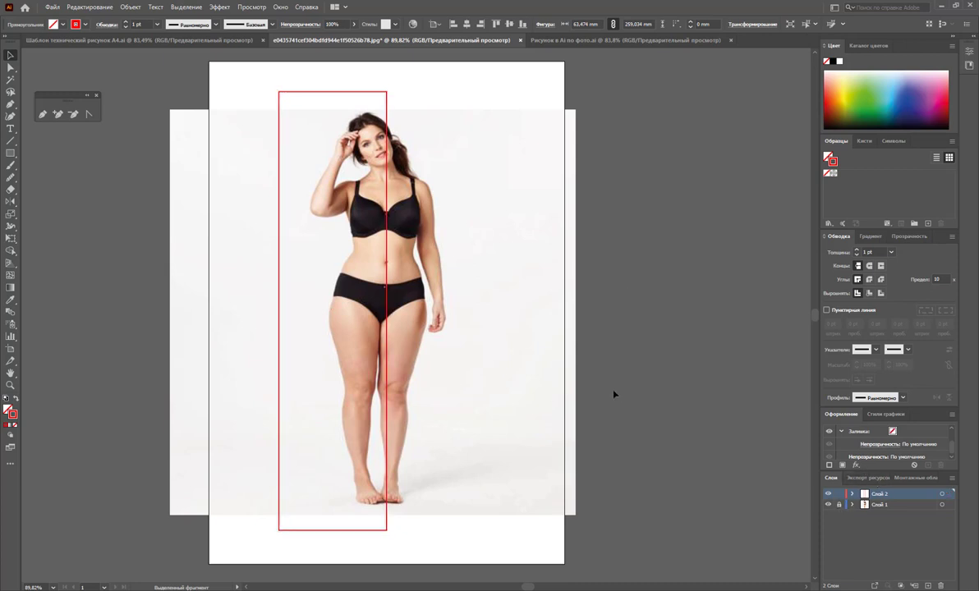
- Lock Слой 2, add Слой 3 on top, and zoom in on the model's upper body
{"action": "left_click", "coordinate": [839, 494]}
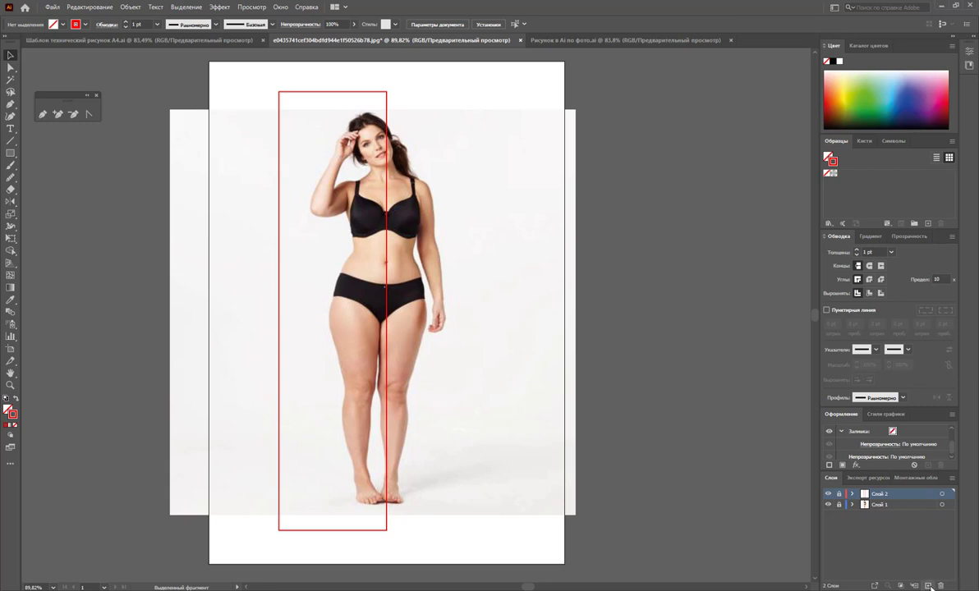
{"action": "key", "text": "ctrl+l"}
{"action": "left_click", "coordinate": [10, 385]}
{"action": "mouse_move", "coordinate": [411, 262]}
{"action": "left_mouse_down"}
{"action": "mouse_move", "coordinate": [428, 310]}
{"action": "mouse_move", "coordinate": [486, 354]}
{"action": "left_mouse_up"}
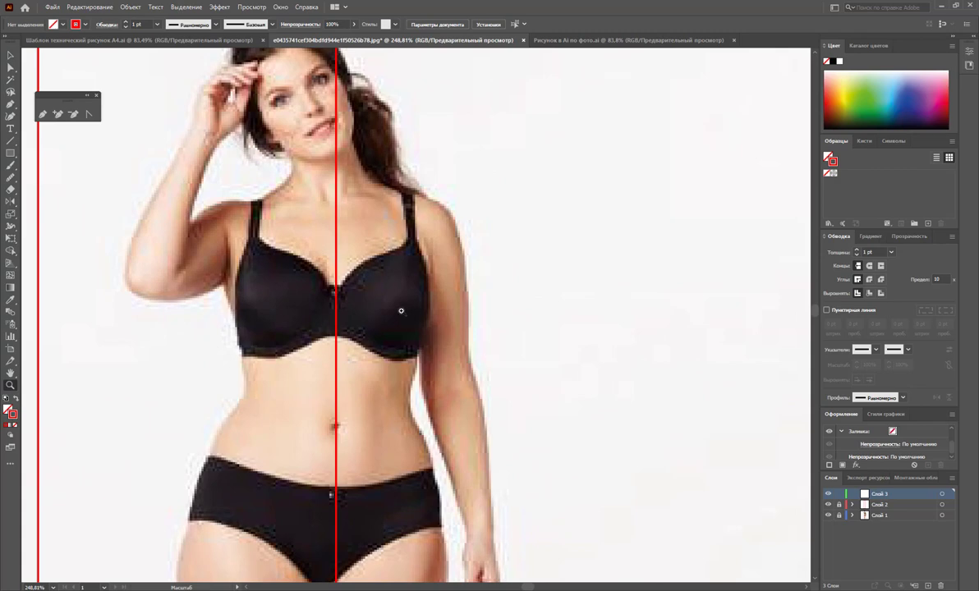
{"action": "left_click", "coordinate": [42, 113]}
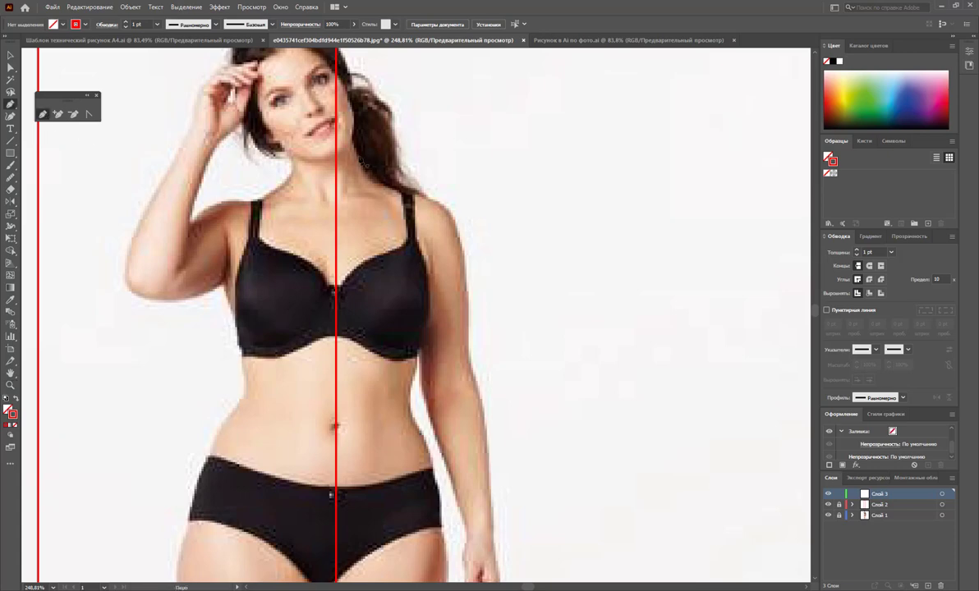
- Trace the outline from the neck over the shoulder and down the arm around the hand
{"action": "left_click", "coordinate": [356, 142]}
{"action": "left_click_drag", "start_coordinate": [371, 177], "coordinate": [438, 202]}
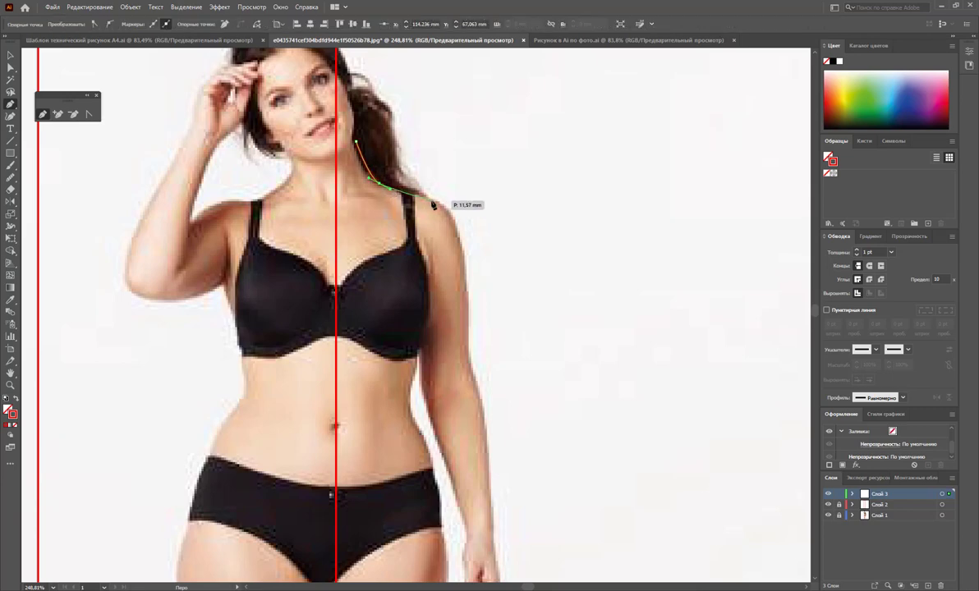
{"action": "left_click", "coordinate": [437, 197]}
{"action": "scroll", "coordinate": [459, 212], "scroll_direction": "down", "scroll_amount": 1}
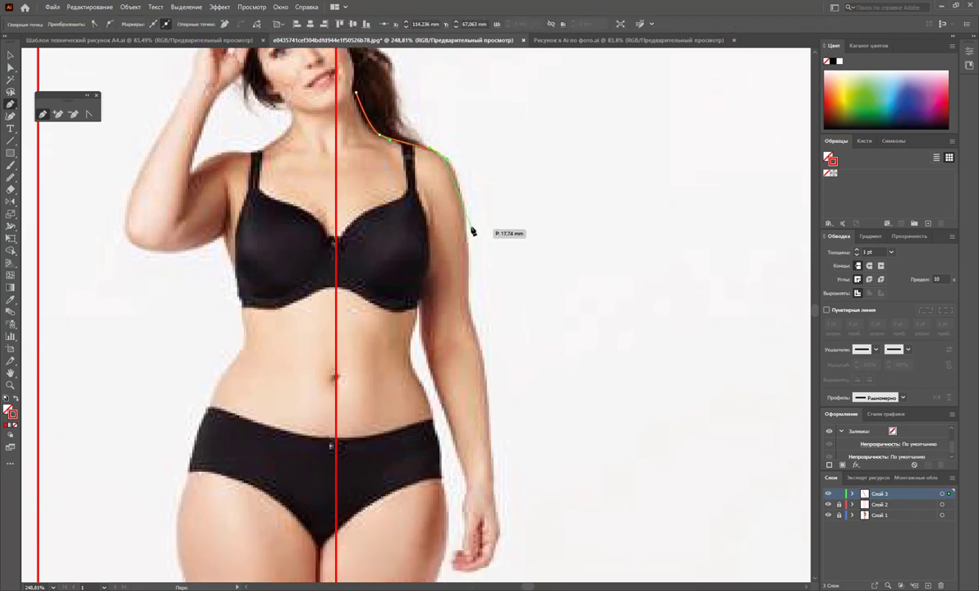
{"action": "left_click", "coordinate": [466, 230]}
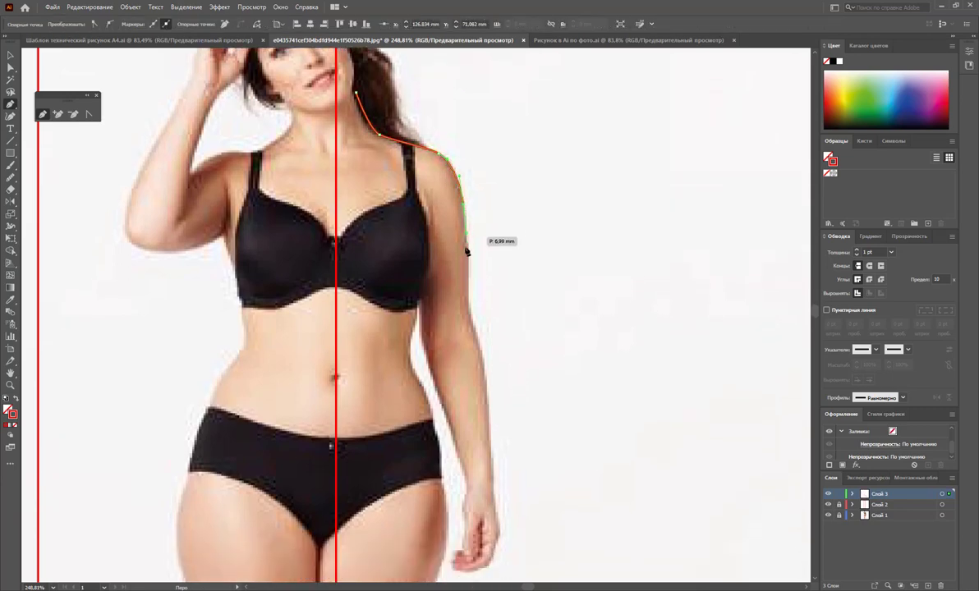
{"action": "left_click", "coordinate": [469, 306]}
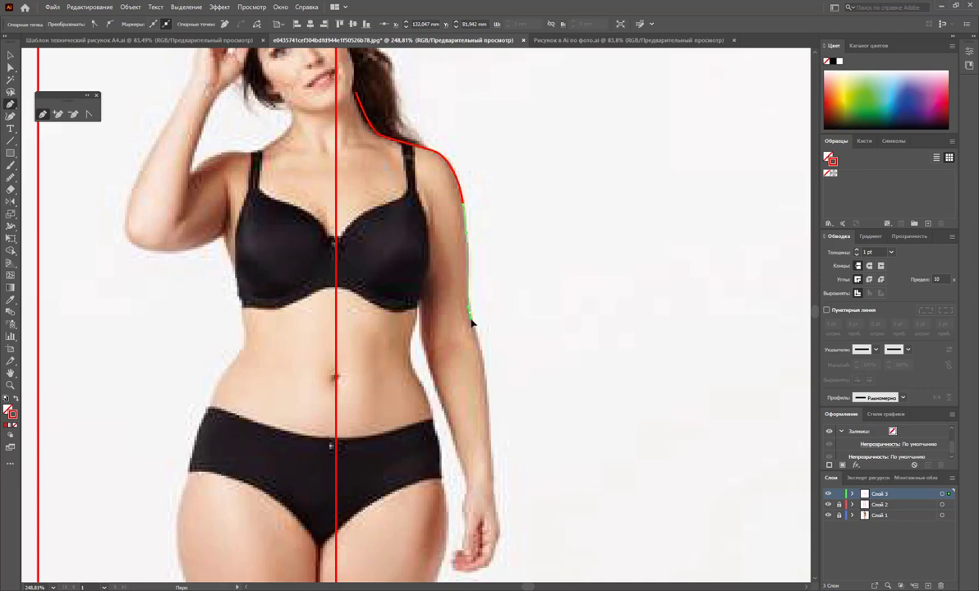
{"action": "scroll", "coordinate": [475, 329], "scroll_direction": "down", "scroll_amount": 1}
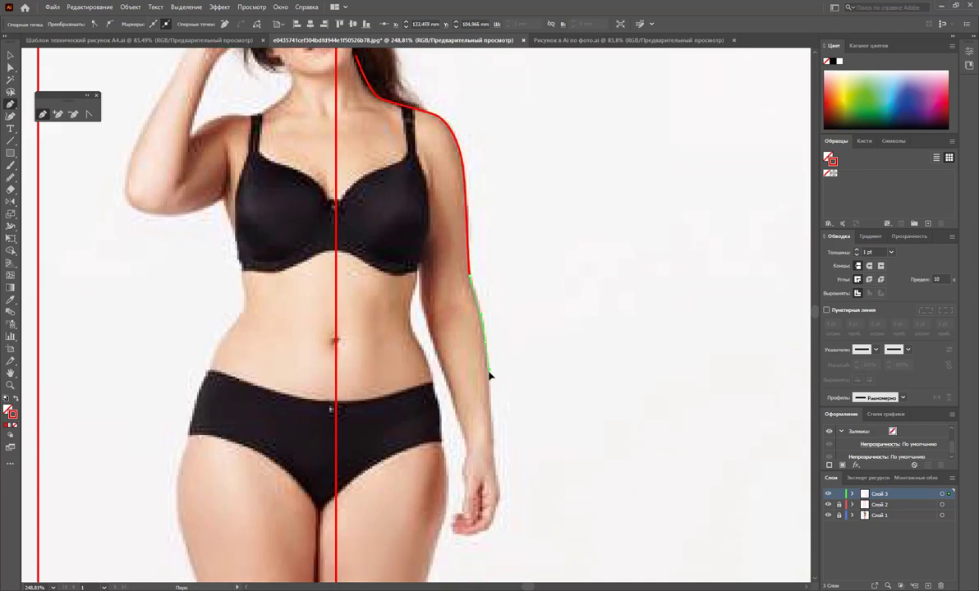
{"action": "left_click", "coordinate": [496, 464]}
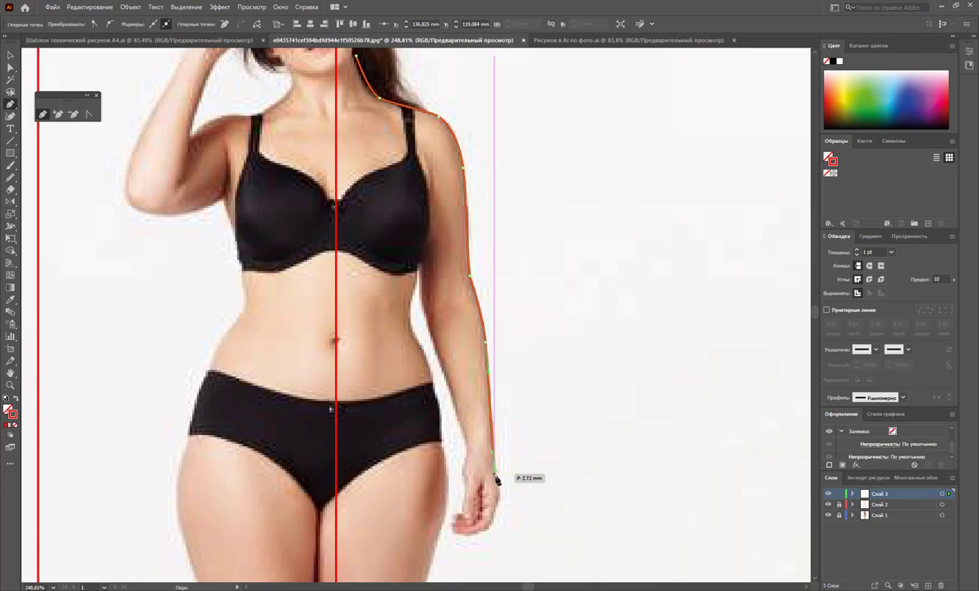
{"action": "left_click_drag", "start_coordinate": [499, 506], "coordinate": [518, 520]}
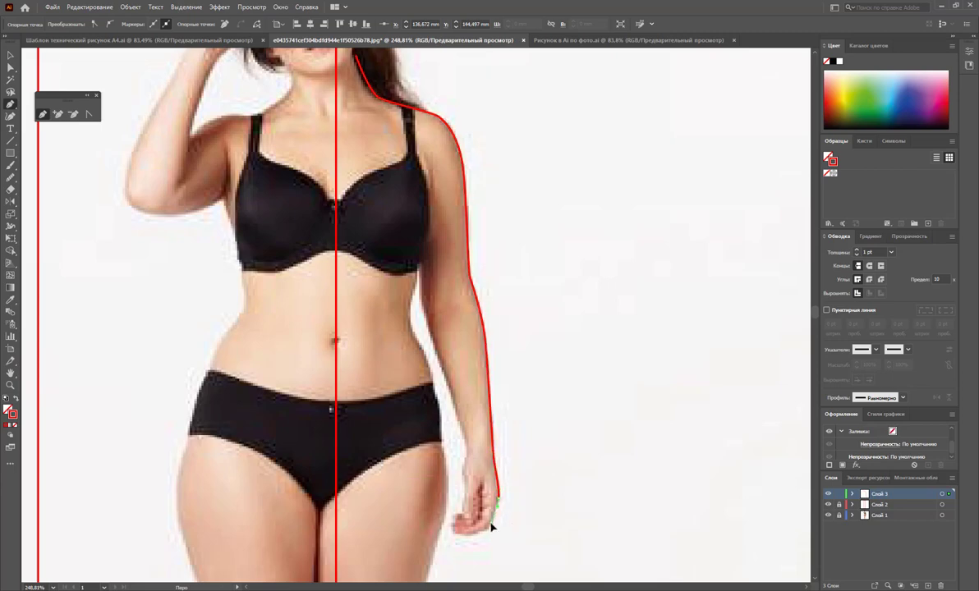
{"action": "left_click", "coordinate": [491, 521]}
{"action": "key", "text": "Escape"}
{"action": "left_click", "coordinate": [460, 535]}
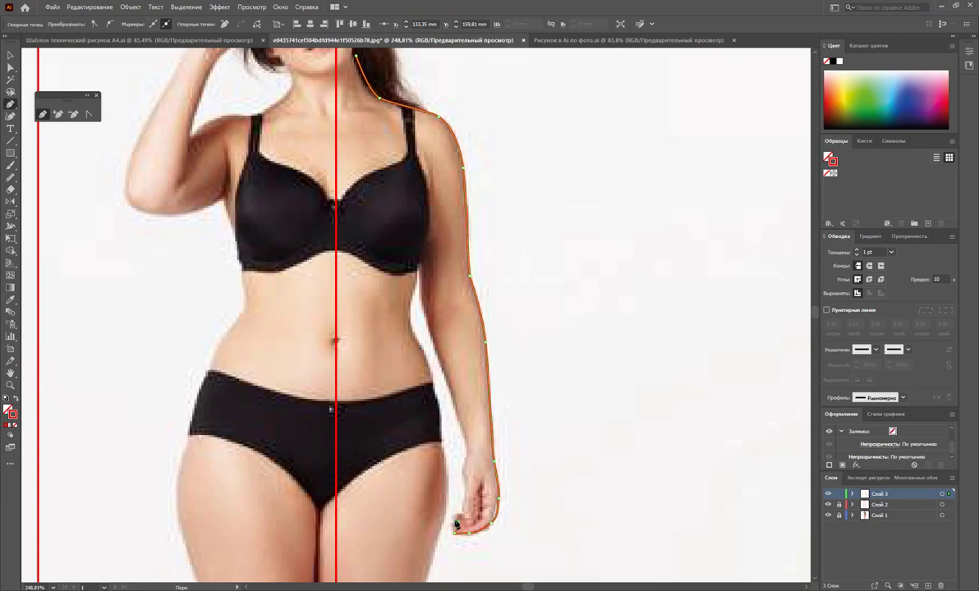
{"action": "key", "text": "Escape"}
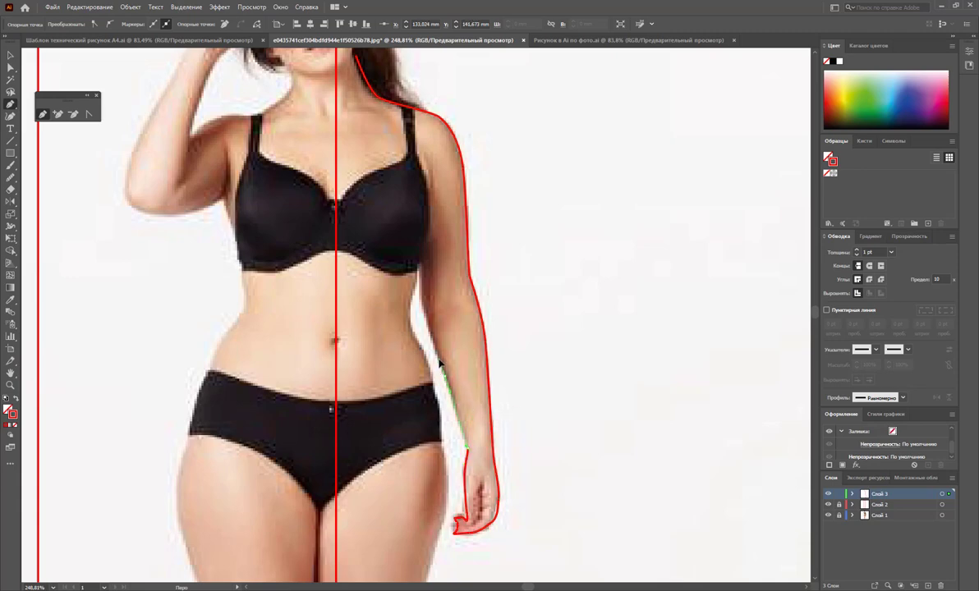
- Continue the outline up the inner arm to the armpit and down the torso side
{"action": "left_click", "coordinate": [423, 286]}
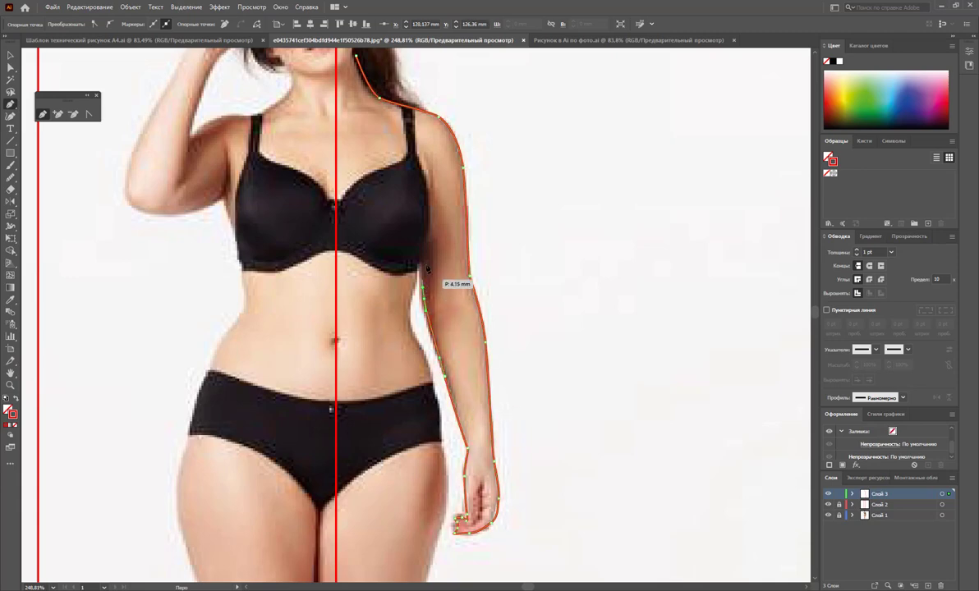
{"action": "left_click", "coordinate": [428, 234]}
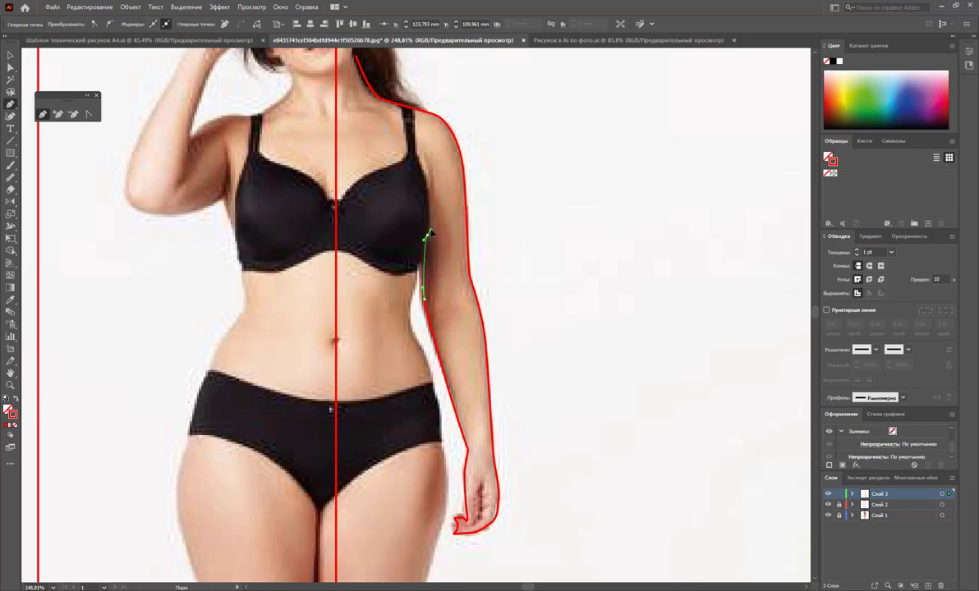
{"action": "left_click", "coordinate": [428, 180]}
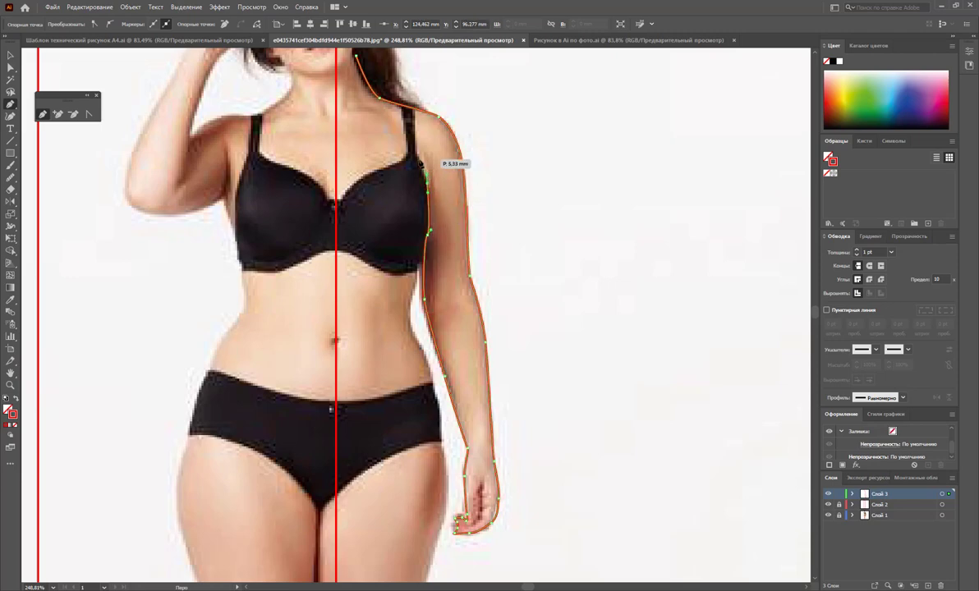
{"action": "left_click", "coordinate": [424, 167]}
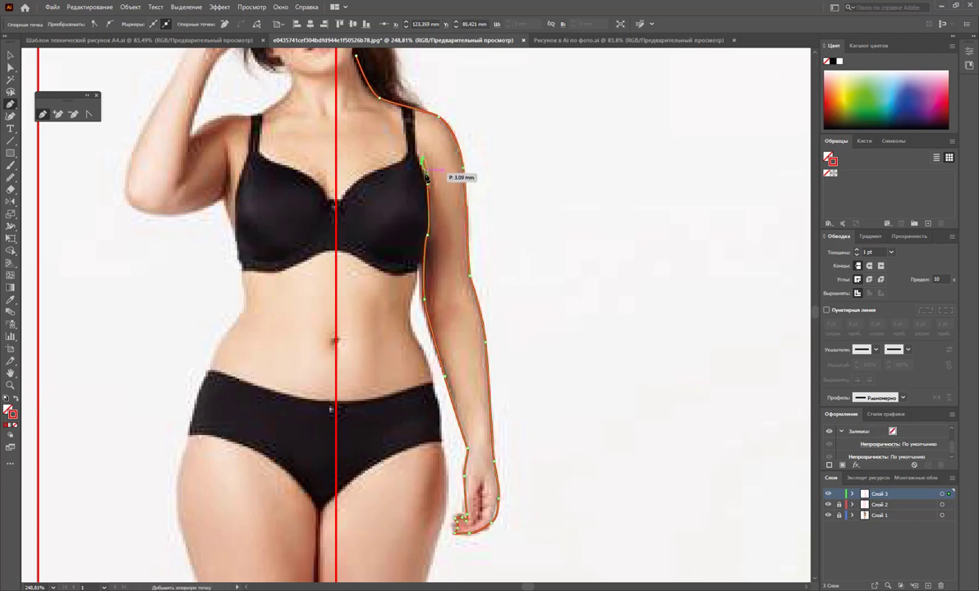
{"action": "left_click", "coordinate": [429, 221]}
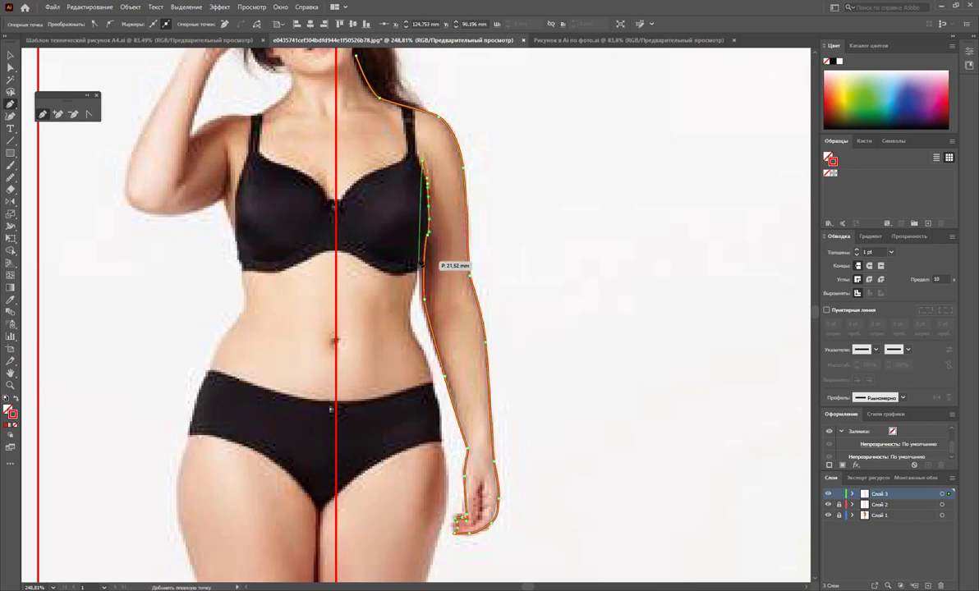
{"action": "mouse_move", "coordinate": [421, 258]}
{"action": "left_mouse_down"}
{"action": "mouse_move", "coordinate": [412, 286]}
{"action": "mouse_move", "coordinate": [382, 294]}
{"action": "mouse_move", "coordinate": [421, 341]}
{"action": "left_mouse_up"}
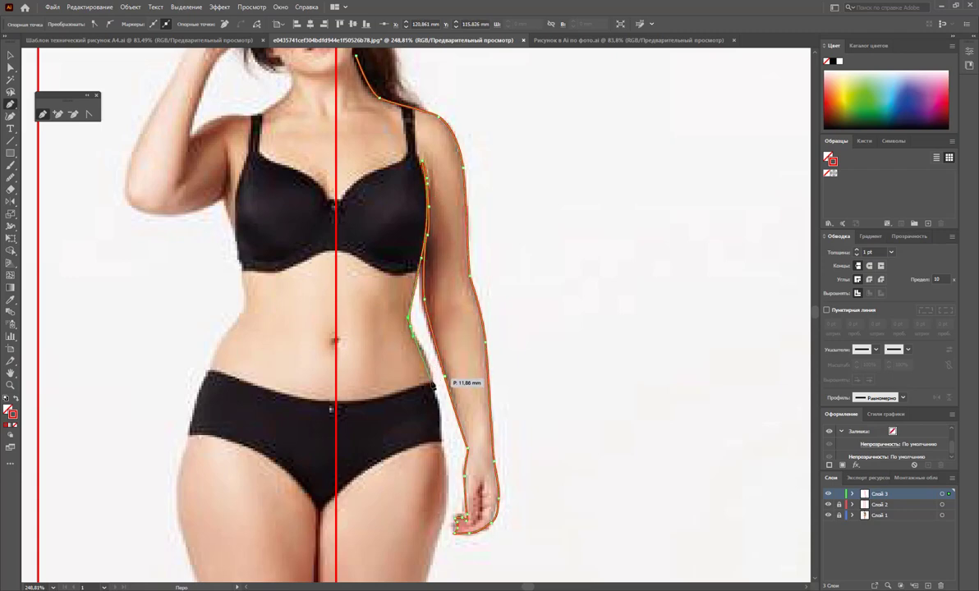
{"action": "left_click", "coordinate": [437, 398]}
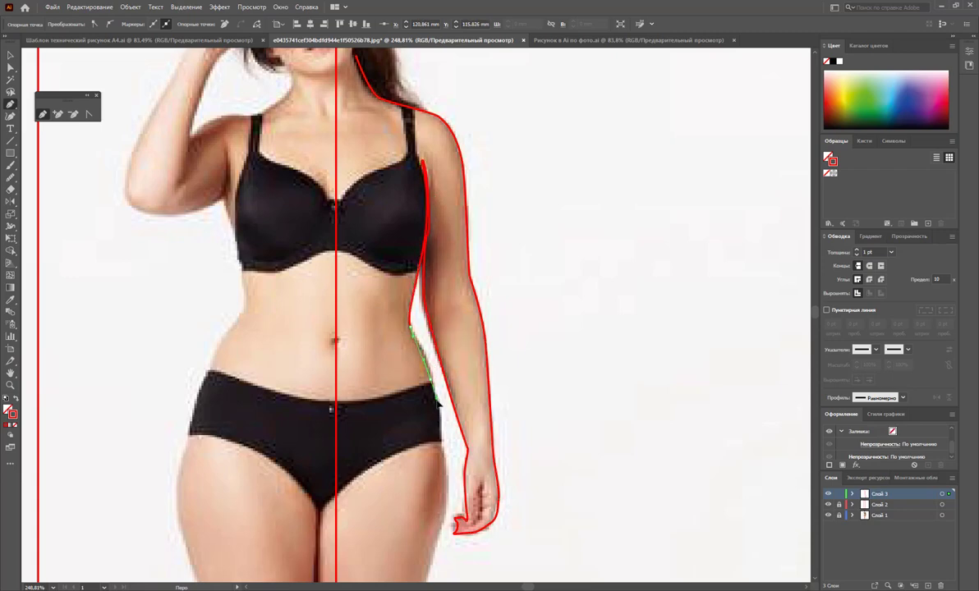
{"action": "left_click", "coordinate": [433, 376], "text": "ctrl"}
{"action": "left_click", "coordinate": [434, 384]}
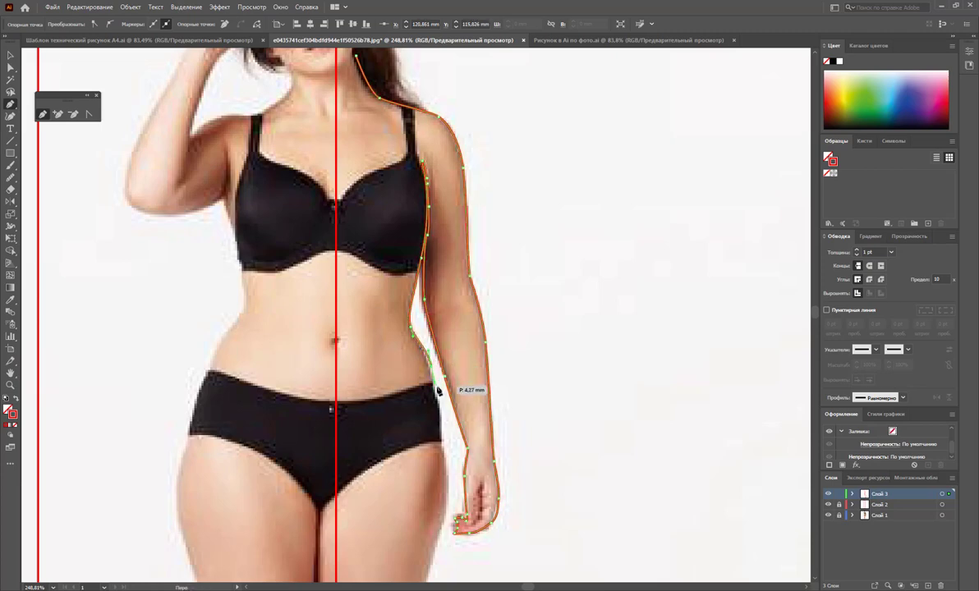
{"action": "left_click", "coordinate": [445, 450], "text": "ctrl"}
{"action": "scroll", "coordinate": [449, 452], "scroll_direction": "down", "scroll_amount": 2}
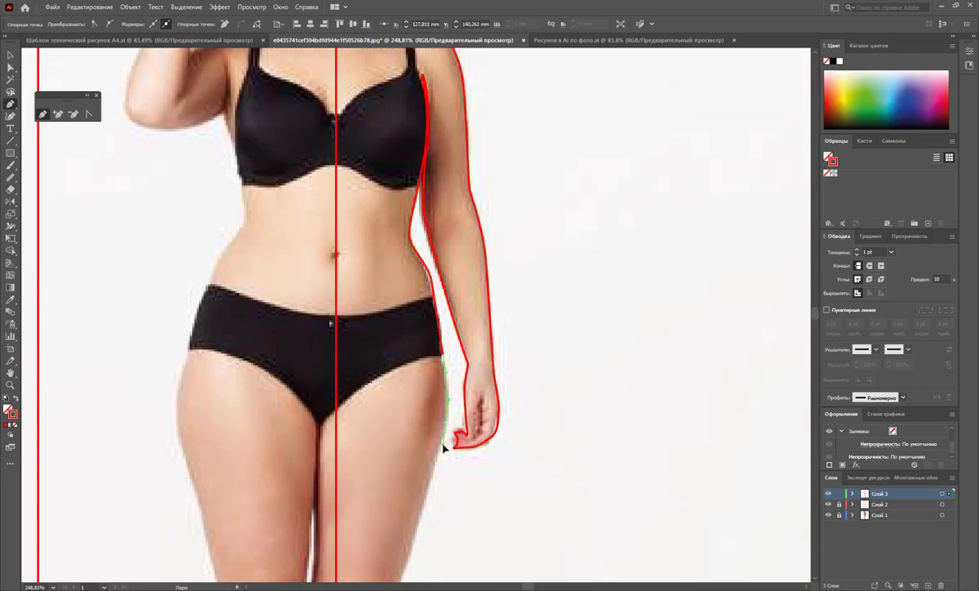
- Trace down the outer thigh, knee and shin to the toes and along the sole
{"action": "left_click", "coordinate": [445, 447]}
{"action": "scroll", "coordinate": [435, 434], "scroll_direction": "down", "scroll_amount": 3}
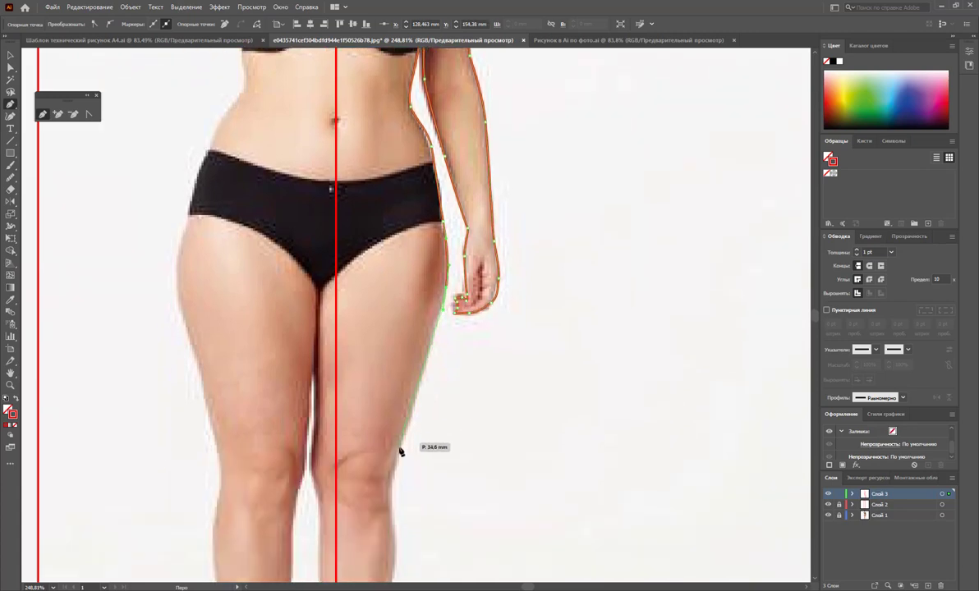
{"action": "left_click", "coordinate": [400, 451]}
{"action": "left_click", "coordinate": [392, 476]}
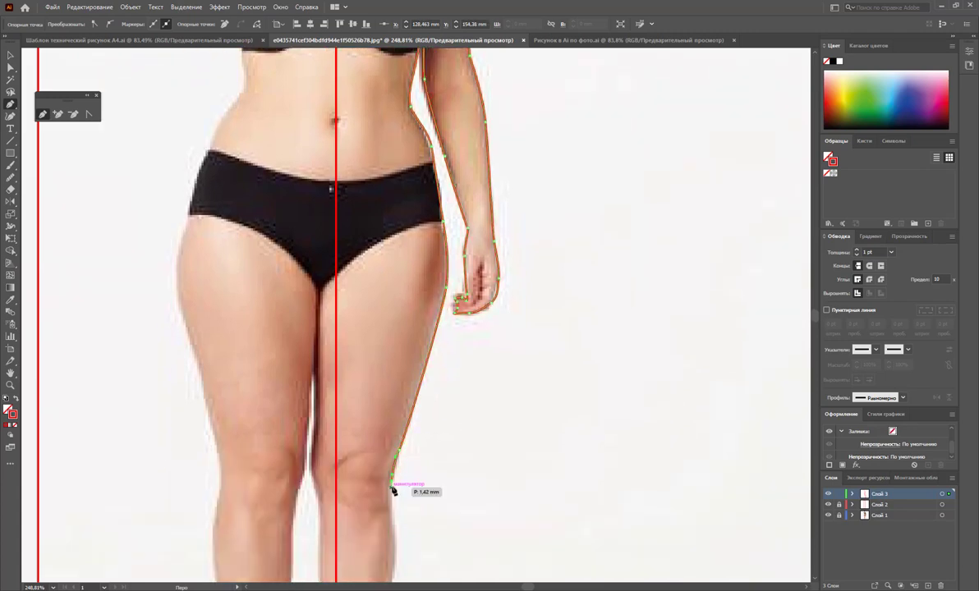
{"action": "scroll", "coordinate": [392, 491], "scroll_direction": "down", "scroll_amount": 2}
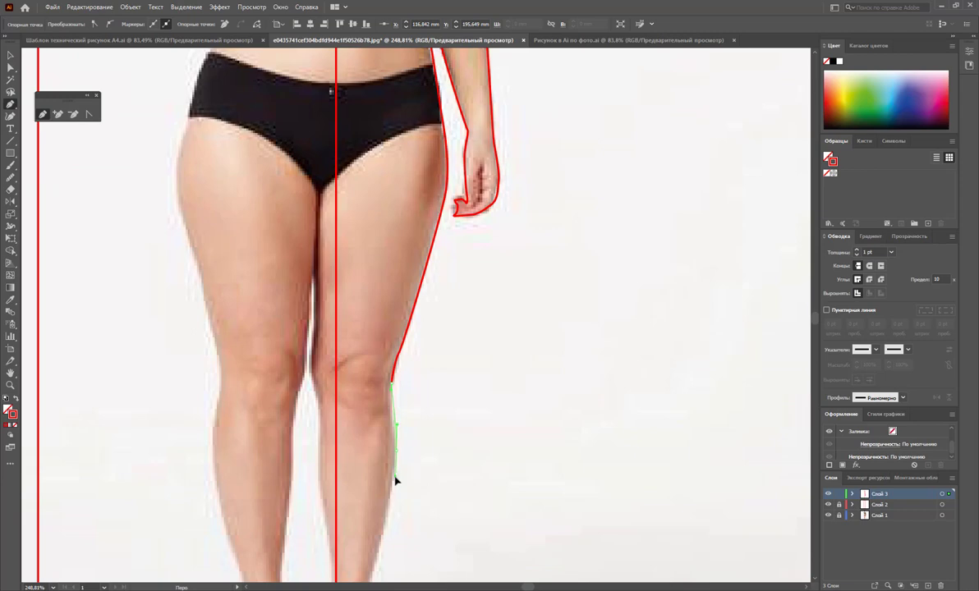
{"action": "scroll", "coordinate": [395, 475], "scroll_direction": "down", "scroll_amount": 2}
{"action": "left_click", "coordinate": [370, 487]}
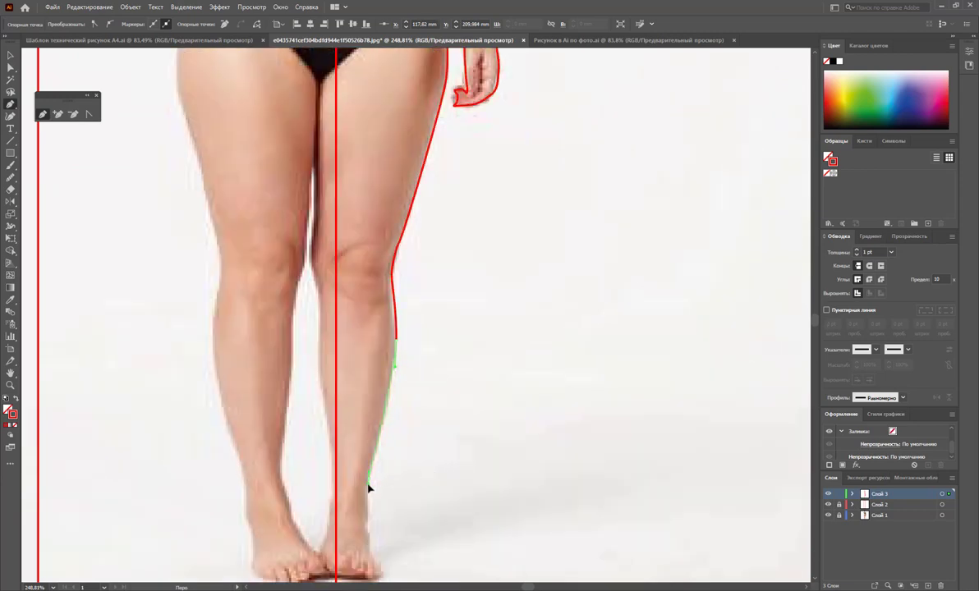
{"action": "scroll", "coordinate": [368, 488], "scroll_direction": "down", "scroll_amount": 1}
{"action": "left_click", "coordinate": [368, 467]}
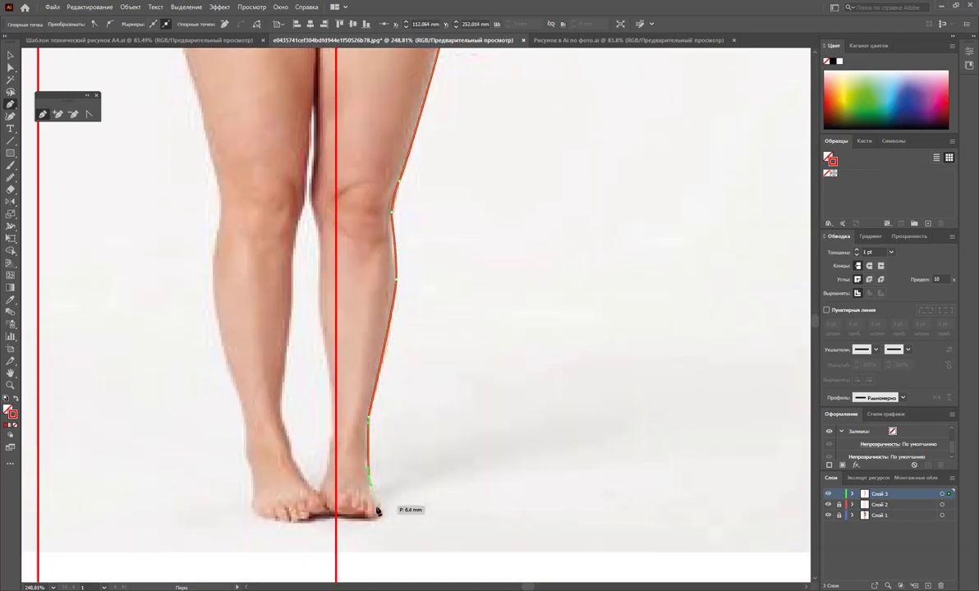
{"action": "left_click", "coordinate": [375, 504]}
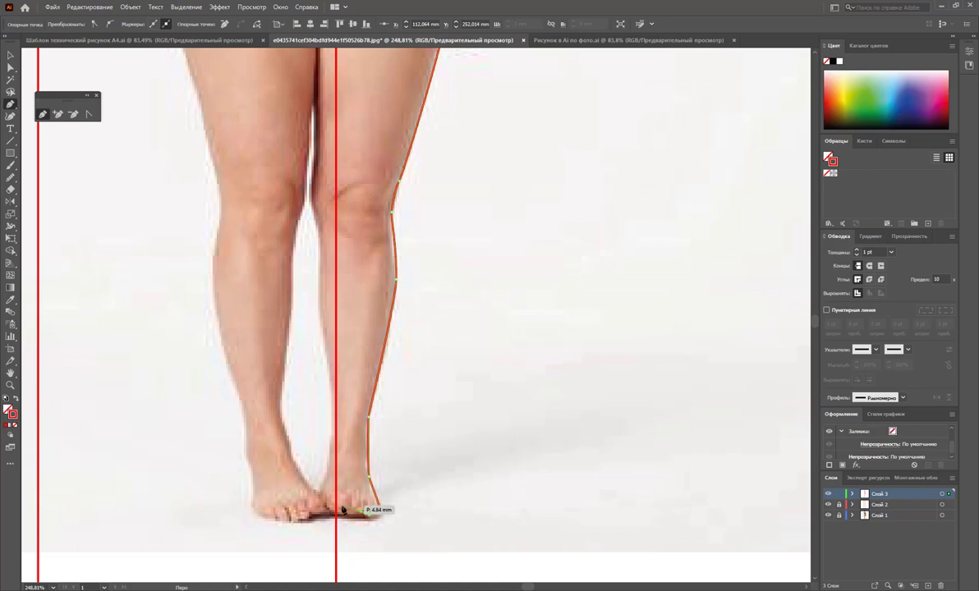
{"action": "left_click_drag", "start_coordinate": [336, 507], "coordinate": [320, 488]}
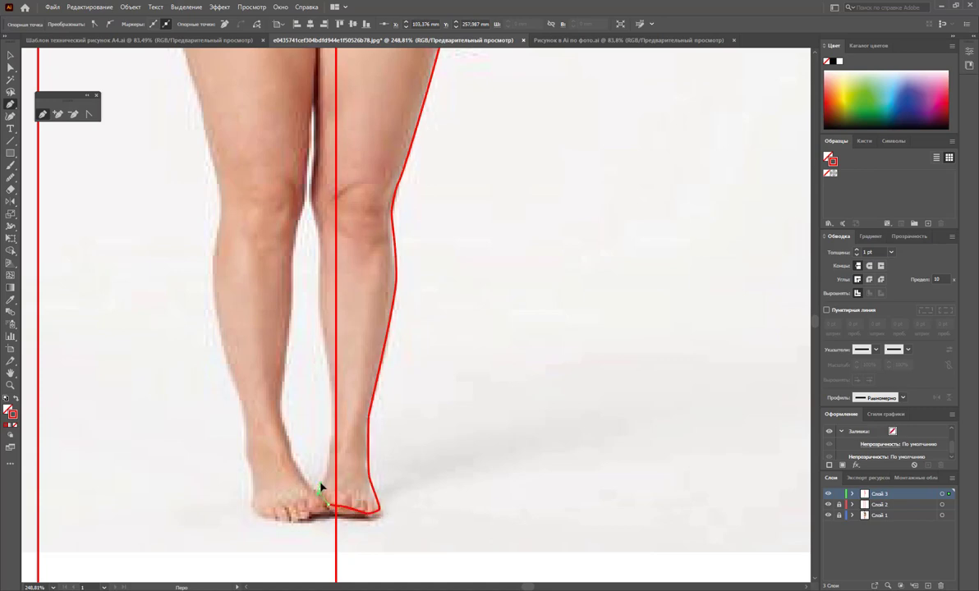
- Trace up the inner ankle, leg and centre line, closing the path at the neck
{"action": "left_click_drag", "start_coordinate": [331, 438], "coordinate": [323, 227]}
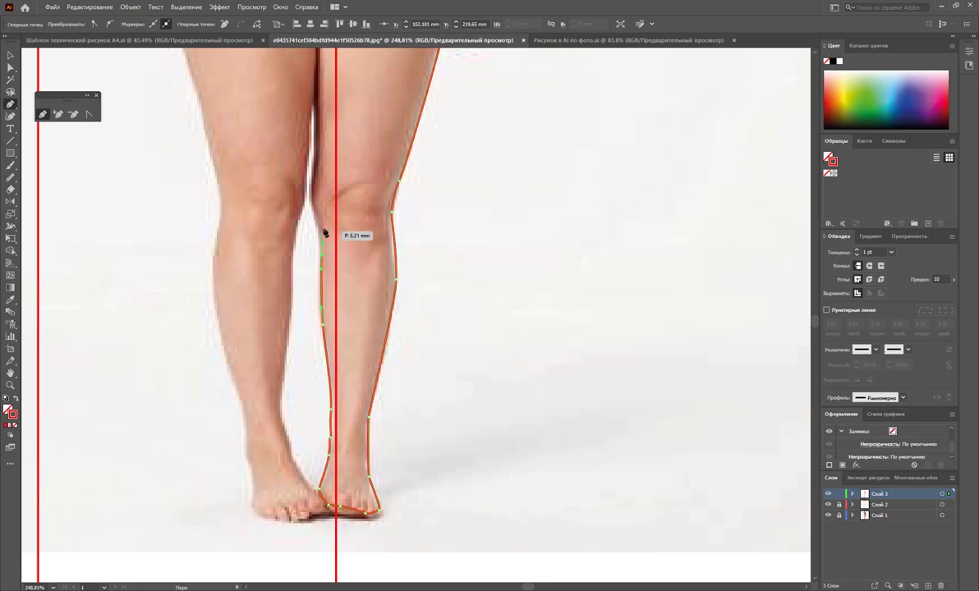
{"action": "scroll", "coordinate": [328, 232], "scroll_direction": "up", "scroll_amount": 3}
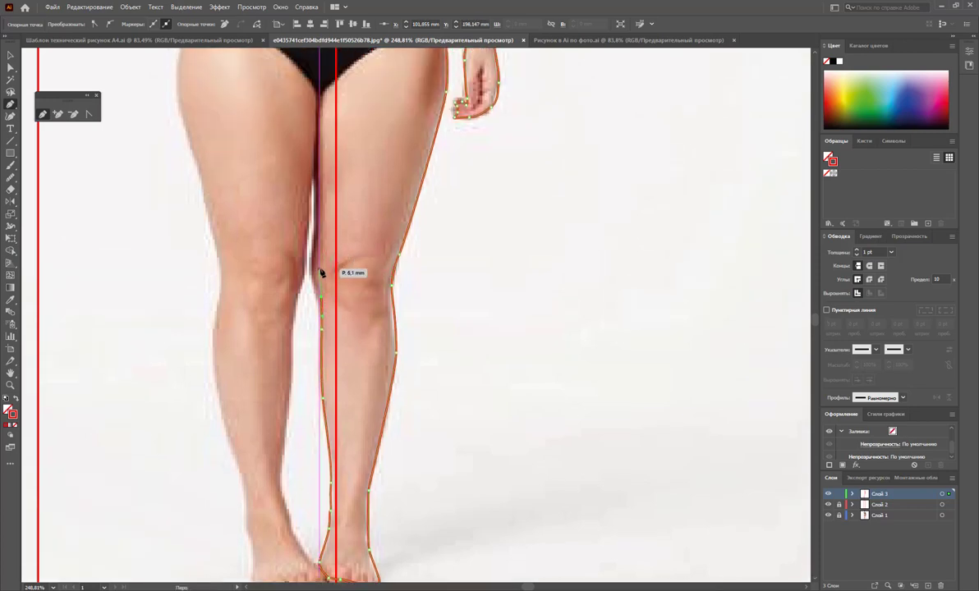
{"action": "left_click_drag", "start_coordinate": [317, 266], "coordinate": [315, 251]}
{"action": "scroll", "coordinate": [316, 251], "scroll_direction": "up", "scroll_amount": 4}
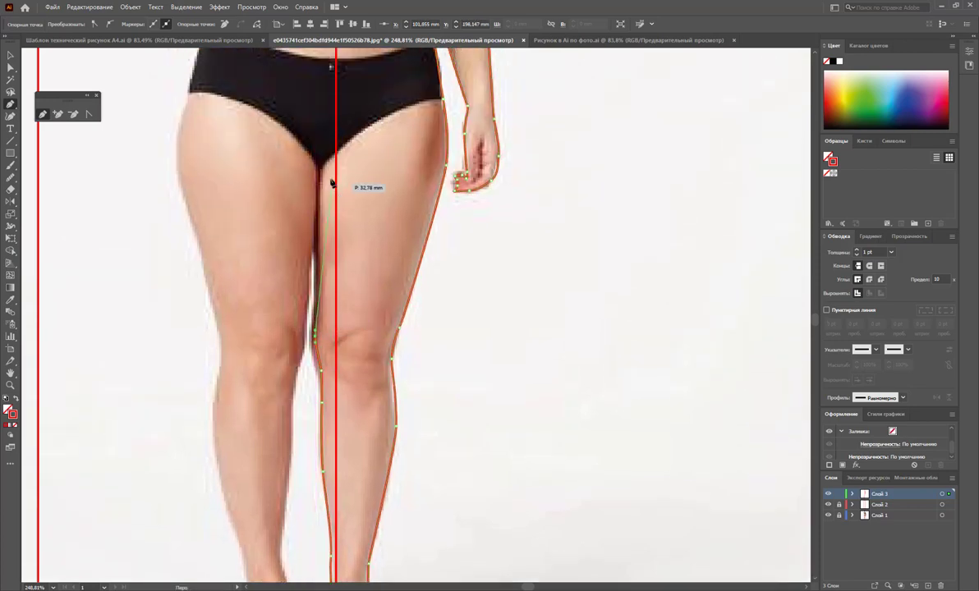
{"action": "left_click_drag", "start_coordinate": [320, 169], "coordinate": [324, 177]}
{"action": "scroll", "coordinate": [325, 177], "scroll_direction": "up", "scroll_amount": 7}
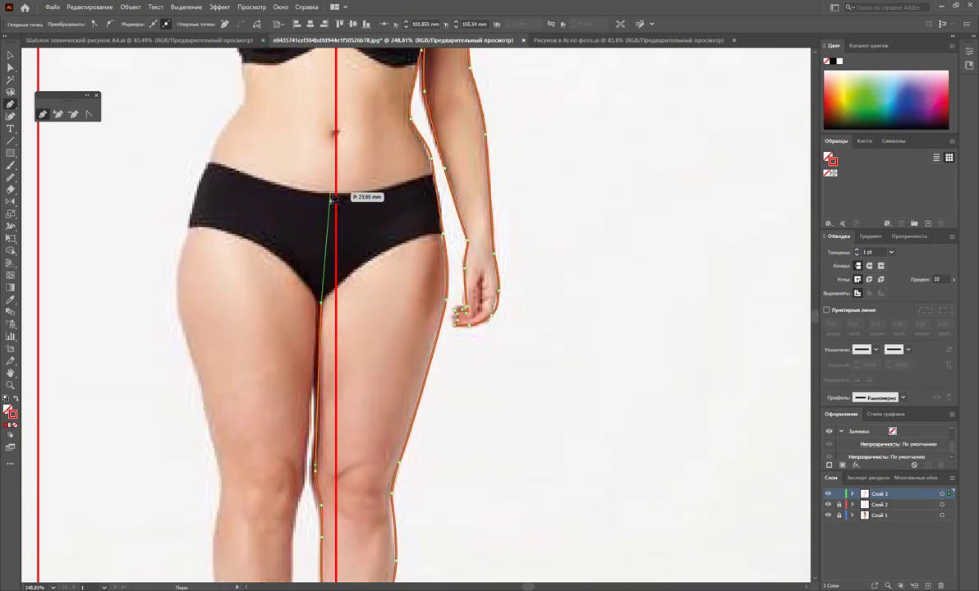
{"action": "scroll", "coordinate": [329, 198], "scroll_direction": "up", "scroll_amount": 2}
{"action": "scroll", "coordinate": [336, 214], "scroll_direction": "up", "scroll_amount": 8}
{"action": "scroll", "coordinate": [345, 230], "scroll_direction": "up", "scroll_amount": 4}
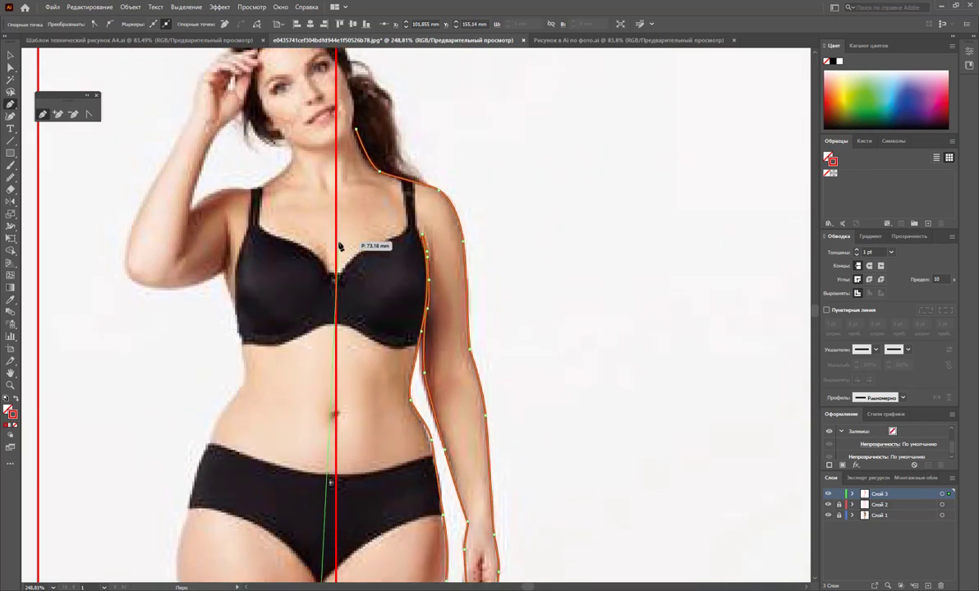
{"action": "left_click", "coordinate": [335, 144]}
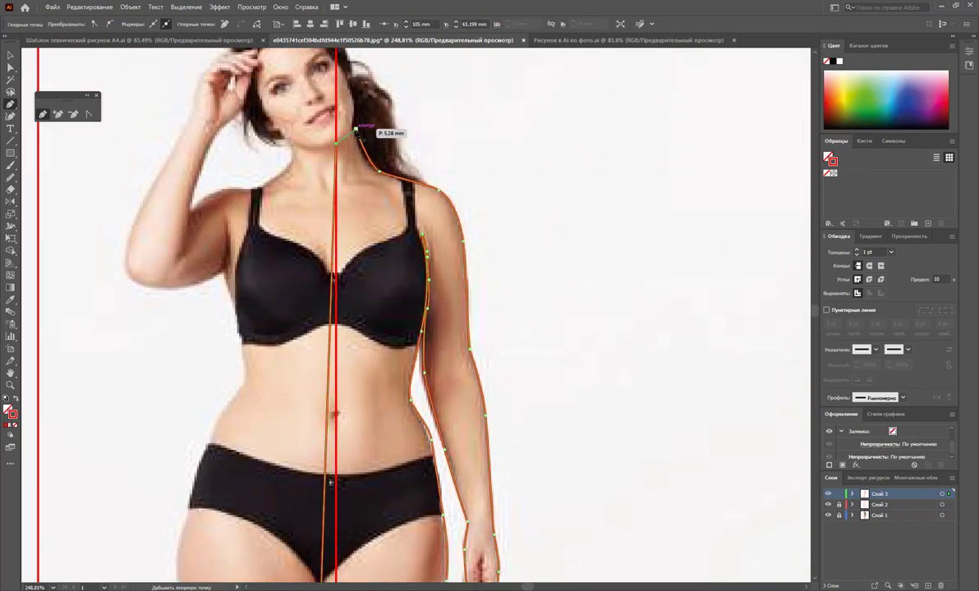
{"action": "left_click", "coordinate": [355, 129]}
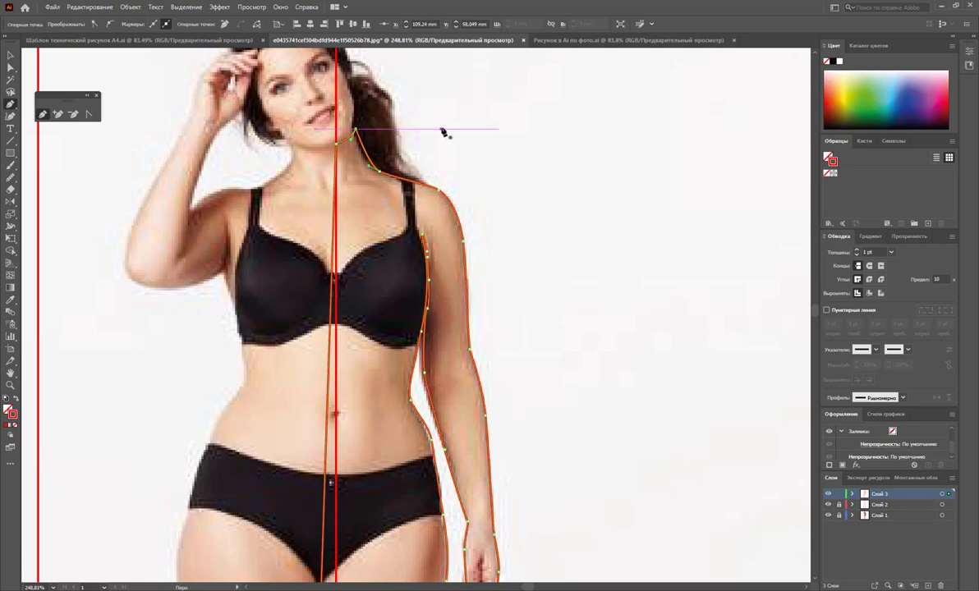
- Zoom out to view the whole closed half-figure outline
{"action": "key", "text": "v"}
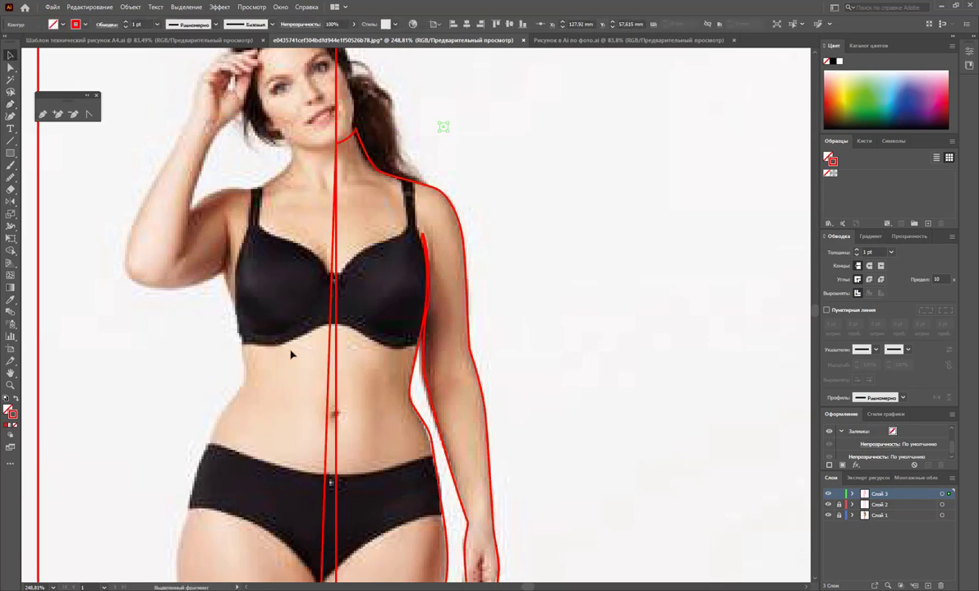
{"action": "key", "text": "z"}
{"action": "left_click", "coordinate": [405, 415], "text": "alt"}
{"action": "left_click", "coordinate": [465, 407], "text": "alt"}
{"action": "left_click", "coordinate": [526, 406], "text": "alt"}
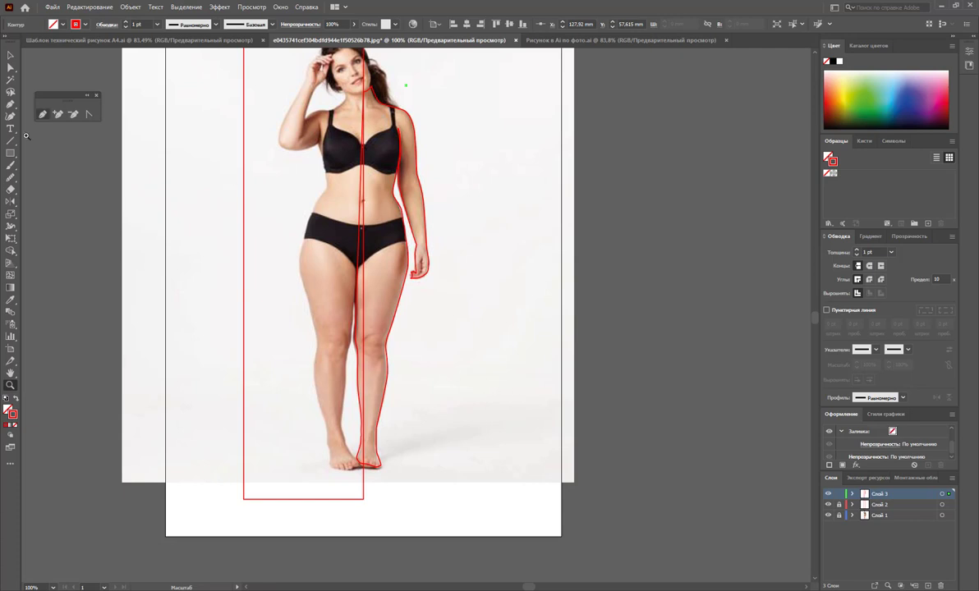
- Select the half-figure outline, try adjusting it, and deselect
{"action": "left_click", "coordinate": [11, 55]}
{"action": "left_click", "coordinate": [410, 279]}
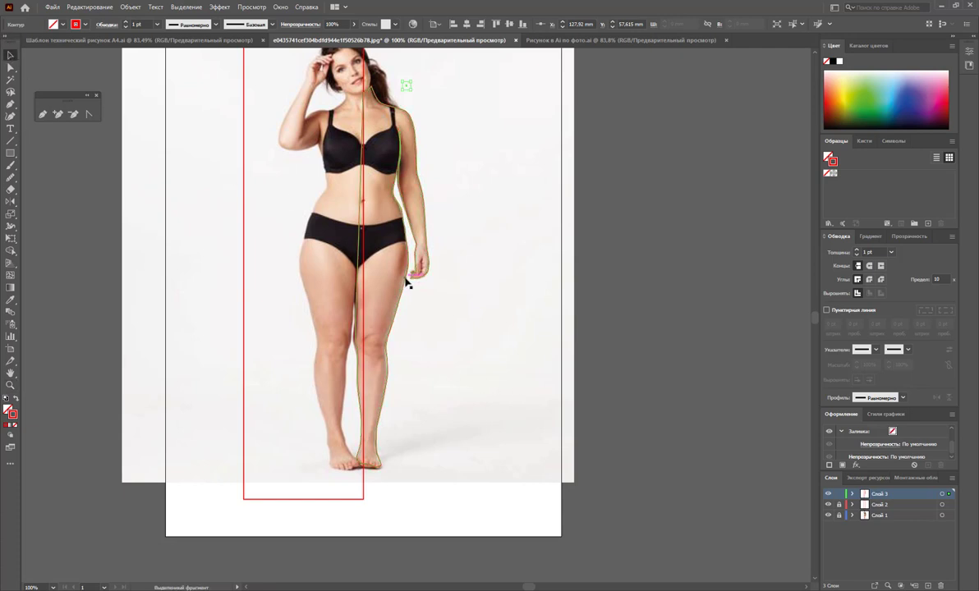
{"action": "left_click_drag", "start_coordinate": [434, 470], "coordinate": [440, 474]}
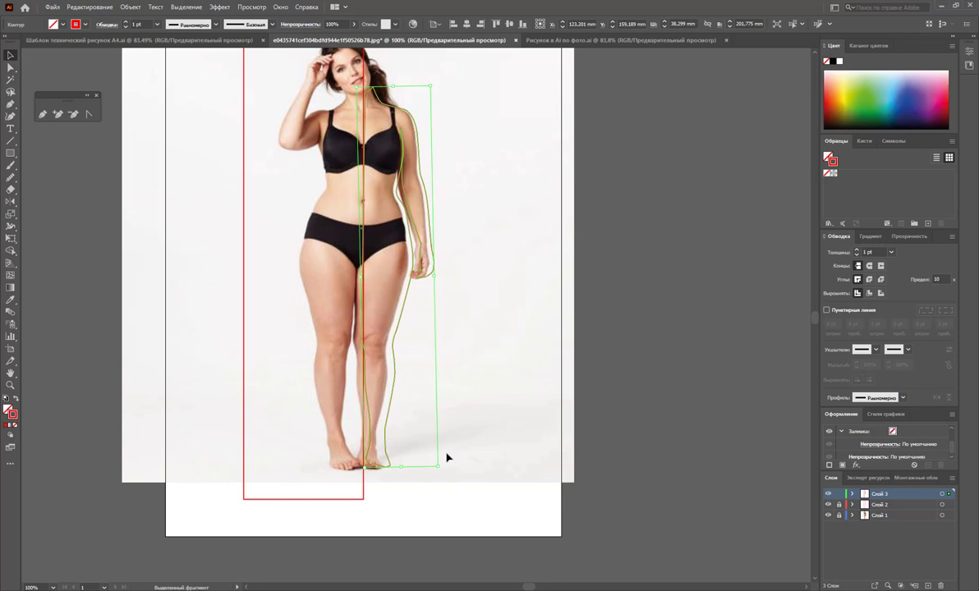
{"action": "left_click", "coordinate": [232, 227]}
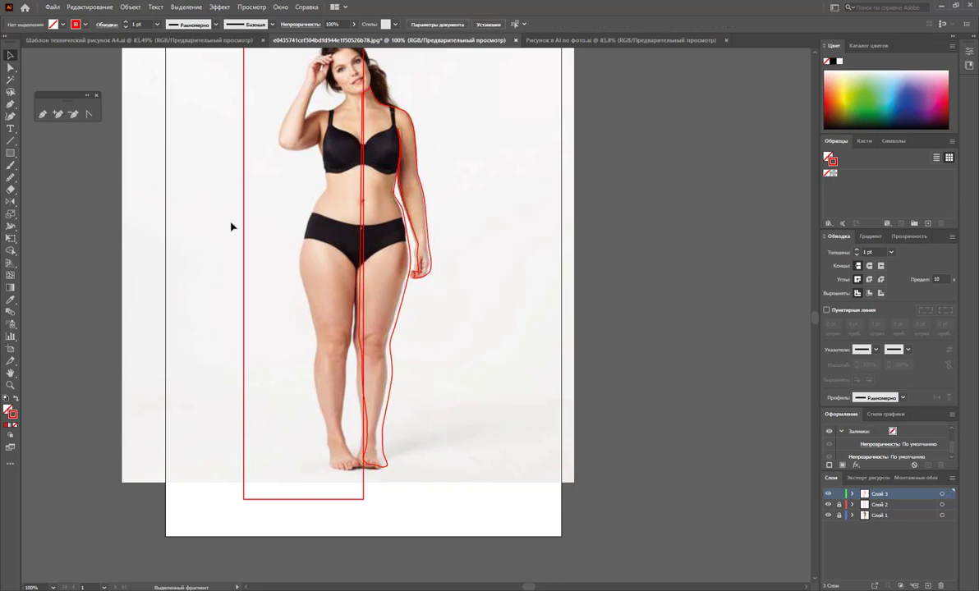
- Nudge the lower-leg anchors and an outline segment slightly right with Direct Selection
{"action": "left_click", "coordinate": [11, 67]}
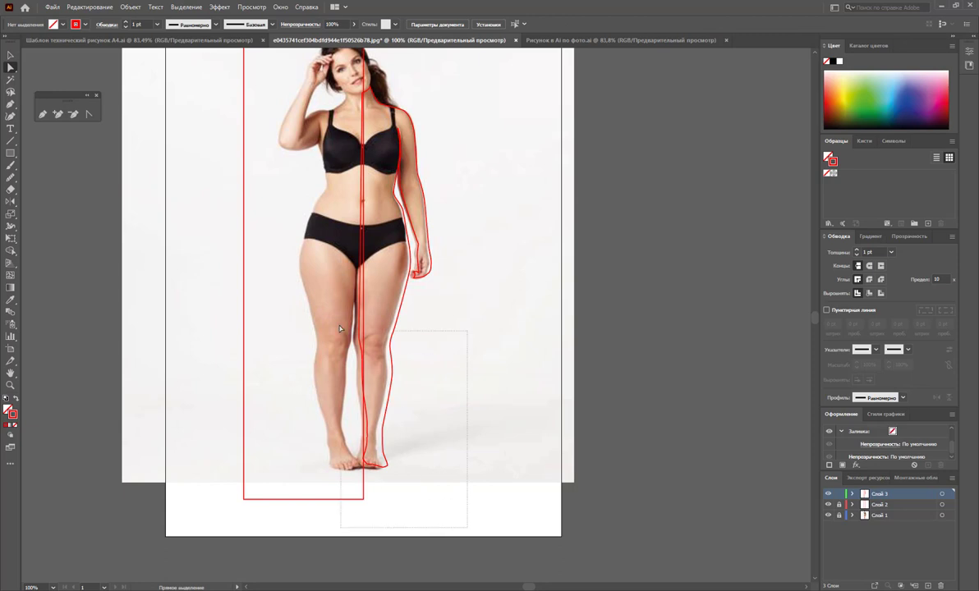
{"action": "left_click_drag", "start_coordinate": [442, 513], "coordinate": [357, 284]}
{"action": "key", "text": "Right"}
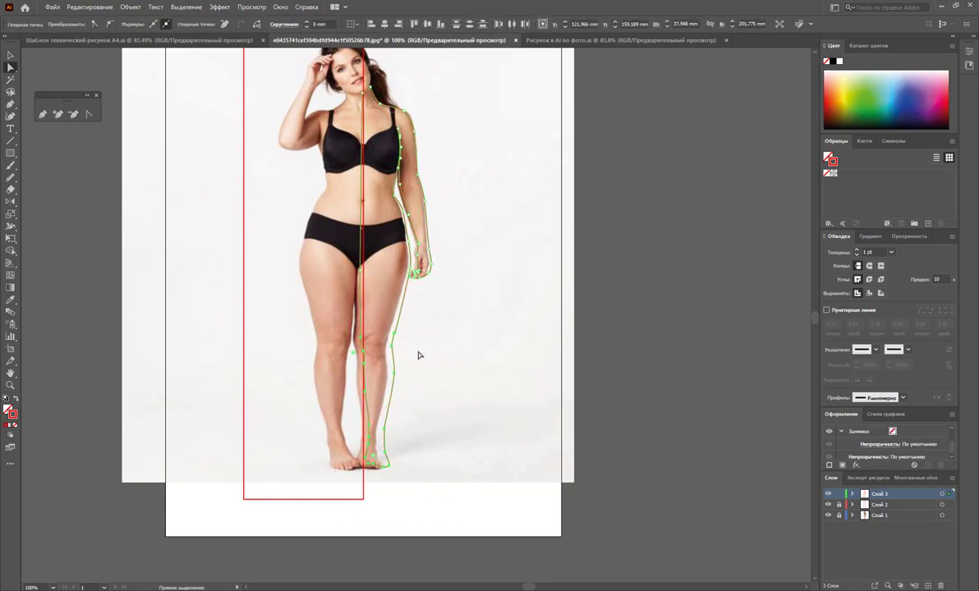
{"action": "key", "text": "Right"}
{"action": "left_click", "coordinate": [418, 355]}
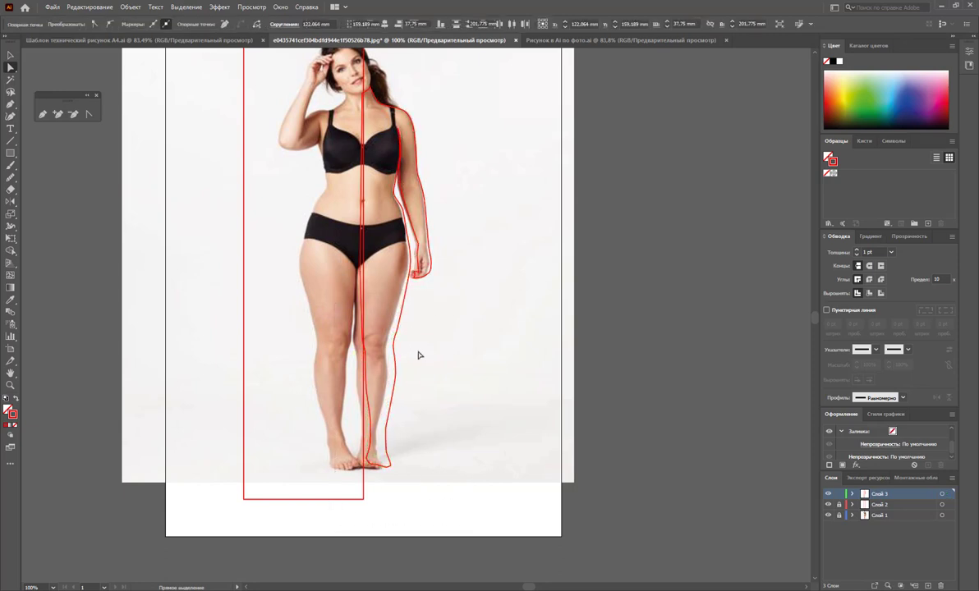
{"action": "left_click", "coordinate": [362, 284]}
{"action": "key", "text": "Right"}
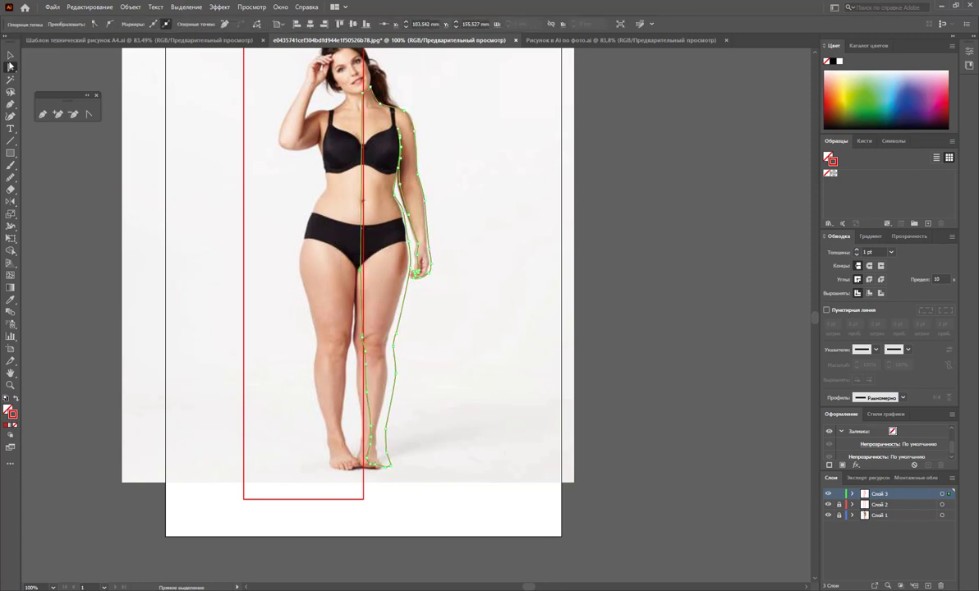
- Nudge the whole outline path one step right, then deselect it
{"action": "left_click", "coordinate": [10, 55]}
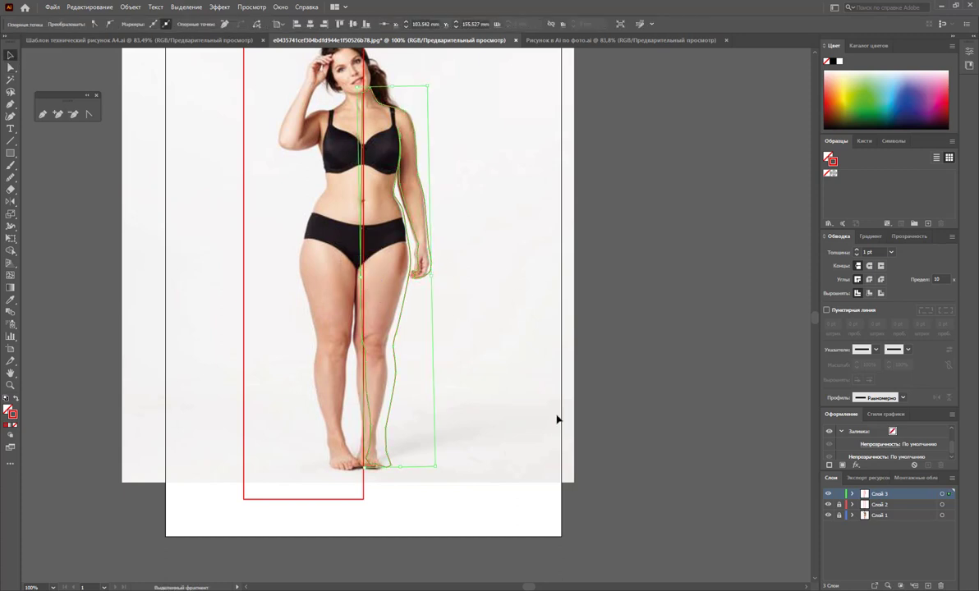
{"action": "left_click", "coordinate": [396, 384]}
{"action": "key", "text": "Right"}
{"action": "key", "text": "Right"}
{"action": "key", "text": "Right"}
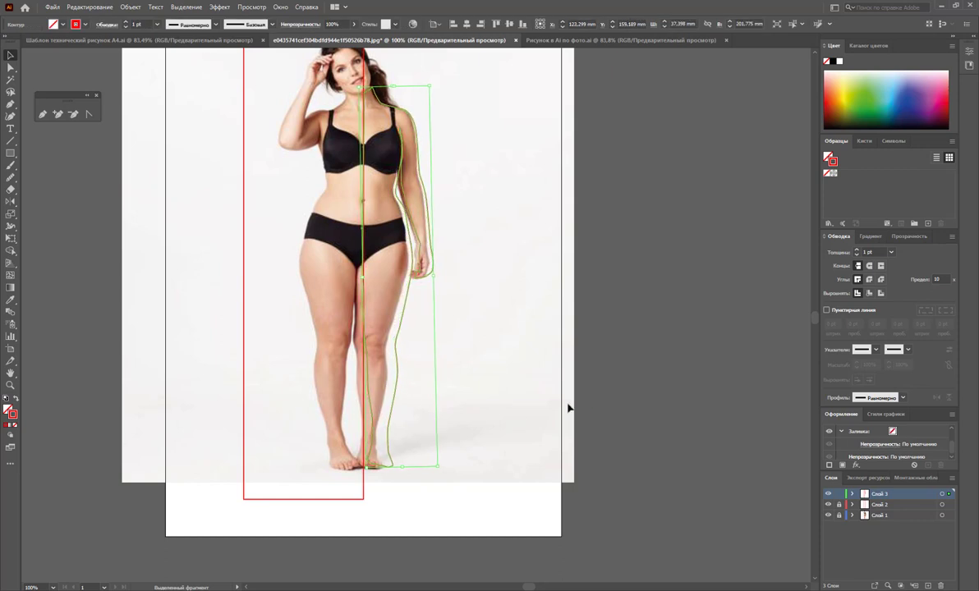
{"action": "left_click", "coordinate": [535, 384]}
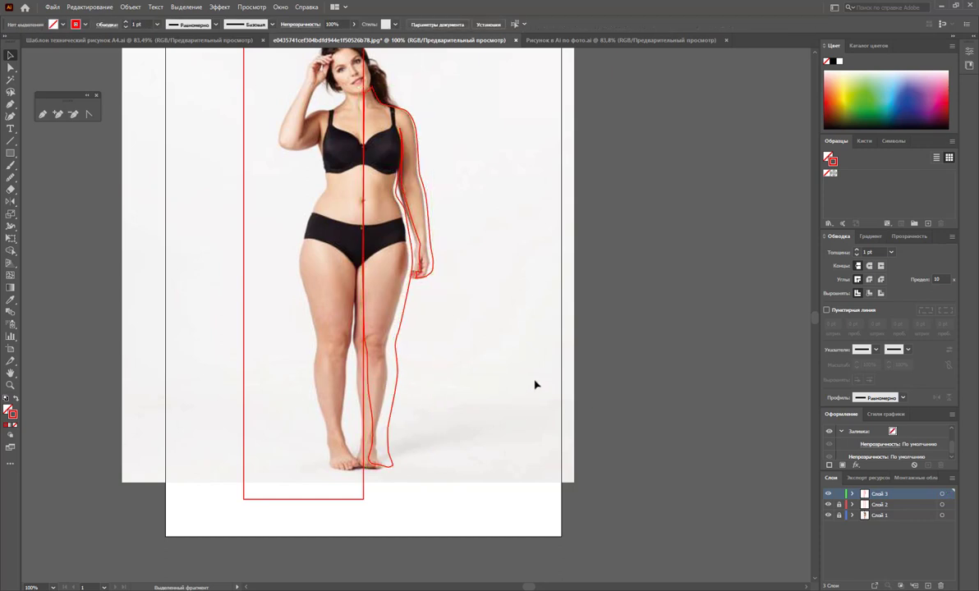
{"action": "left_click", "coordinate": [11, 141]}
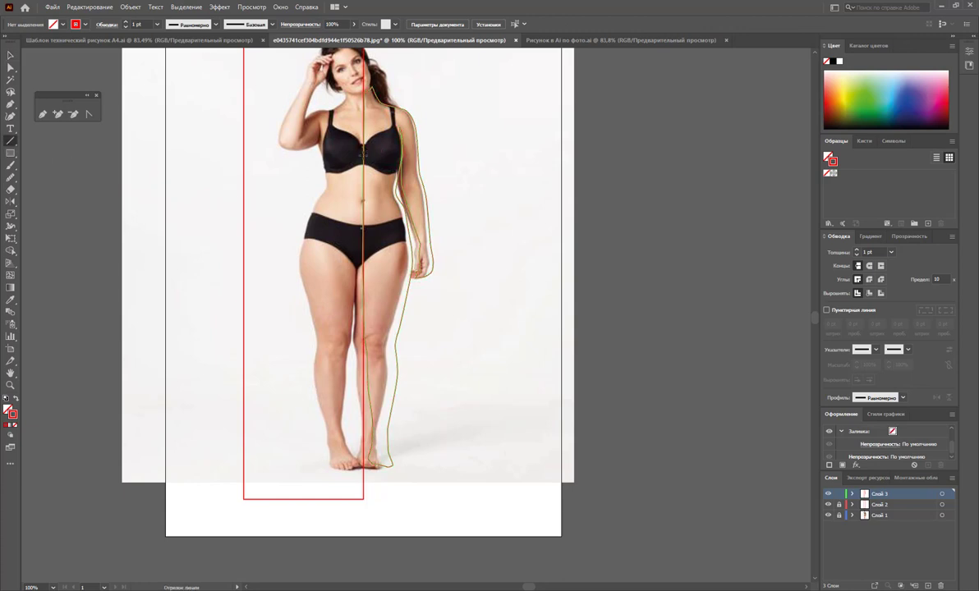
- Draw horizontal bust, waist and hip lines from the centre line to the outline
{"action": "left_click_drag", "start_coordinate": [363, 154], "coordinate": [402, 155]}
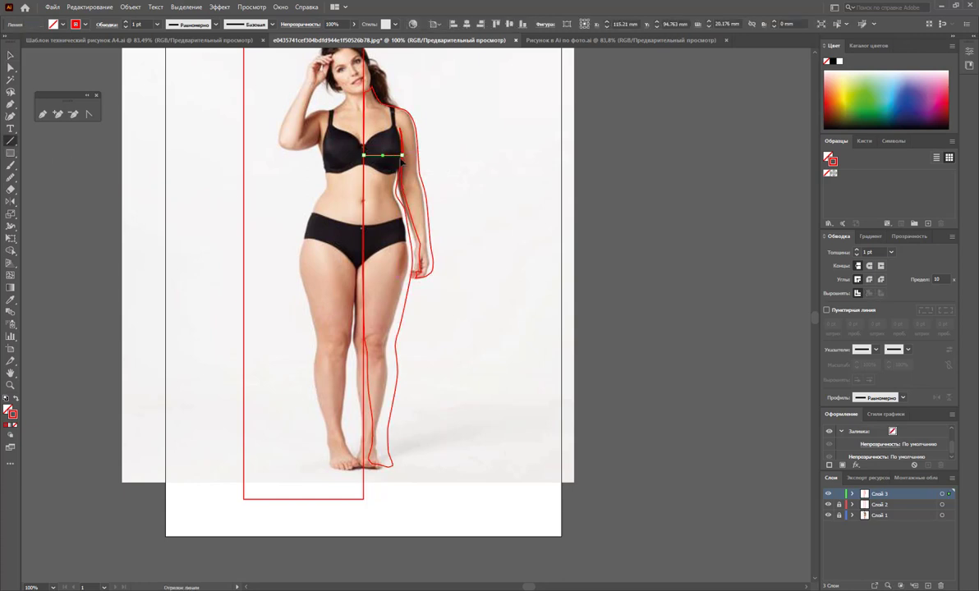
{"action": "left_click_drag", "start_coordinate": [363, 200], "coordinate": [399, 200]}
{"action": "left_click_drag", "start_coordinate": [363, 232], "coordinate": [410, 232]}
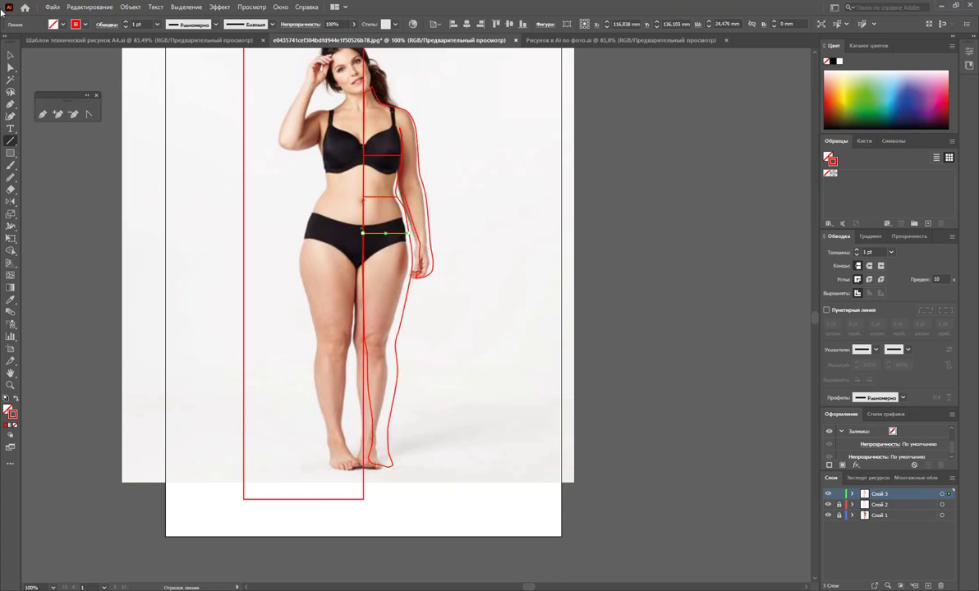
{"action": "key", "text": "v"}
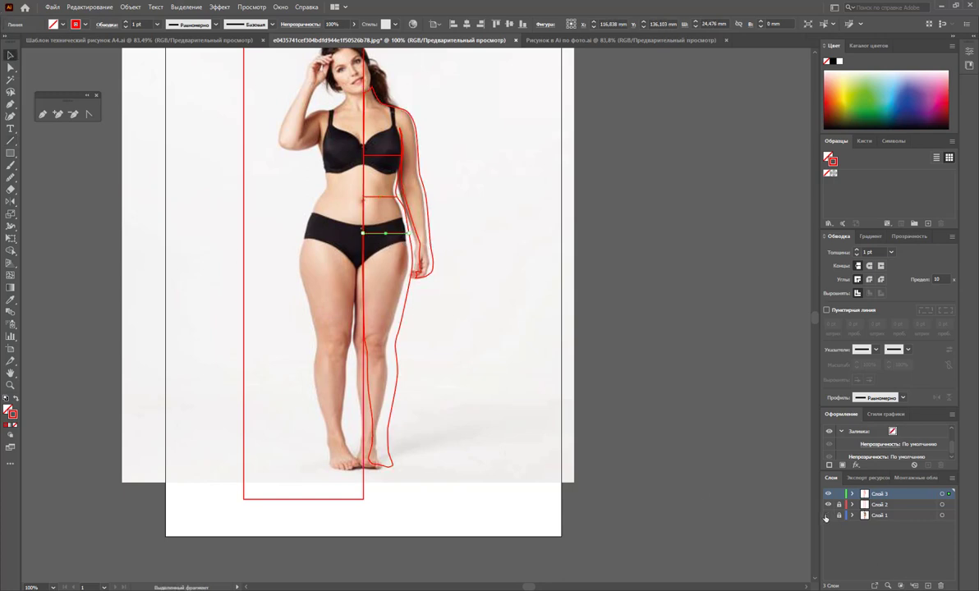
- Hide the photo layer, delete the red rectangle layer, and select the whole half-figure
{"action": "left_click", "coordinate": [828, 515]}
{"action": "left_click", "coordinate": [500, 336]}
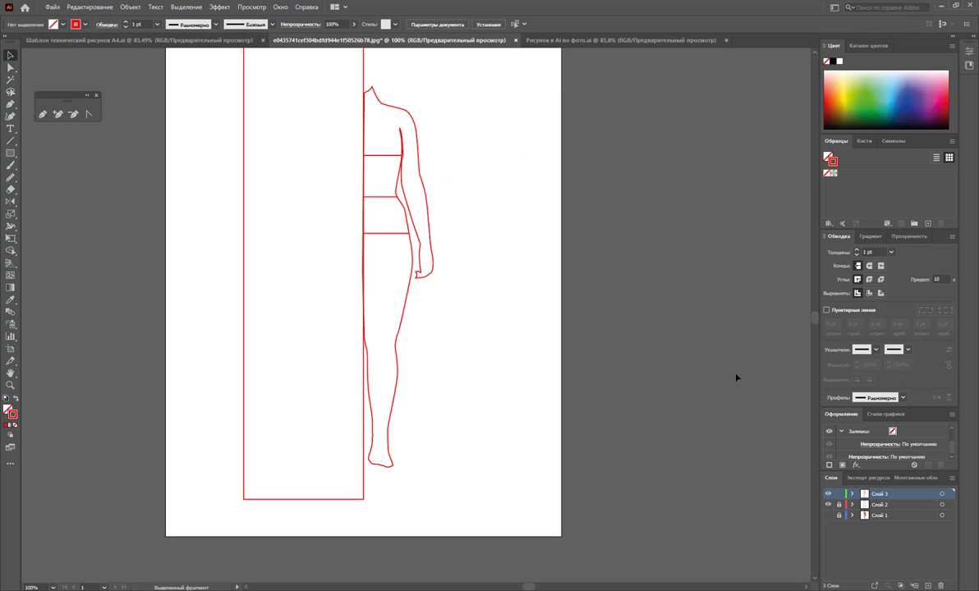
{"action": "left_click", "coordinate": [828, 504]}
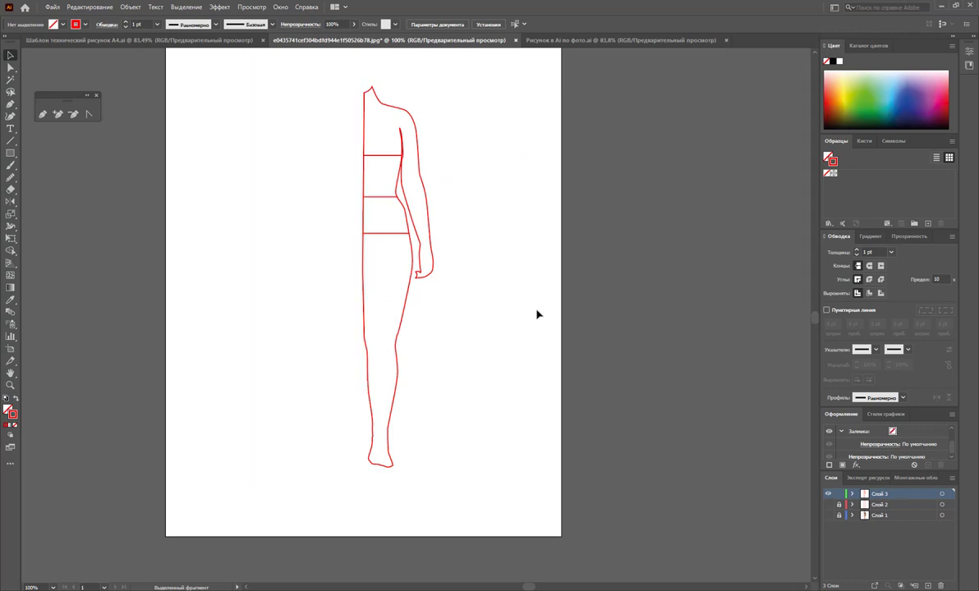
{"action": "left_click", "coordinate": [828, 505]}
{"action": "left_click", "coordinate": [883, 506]}
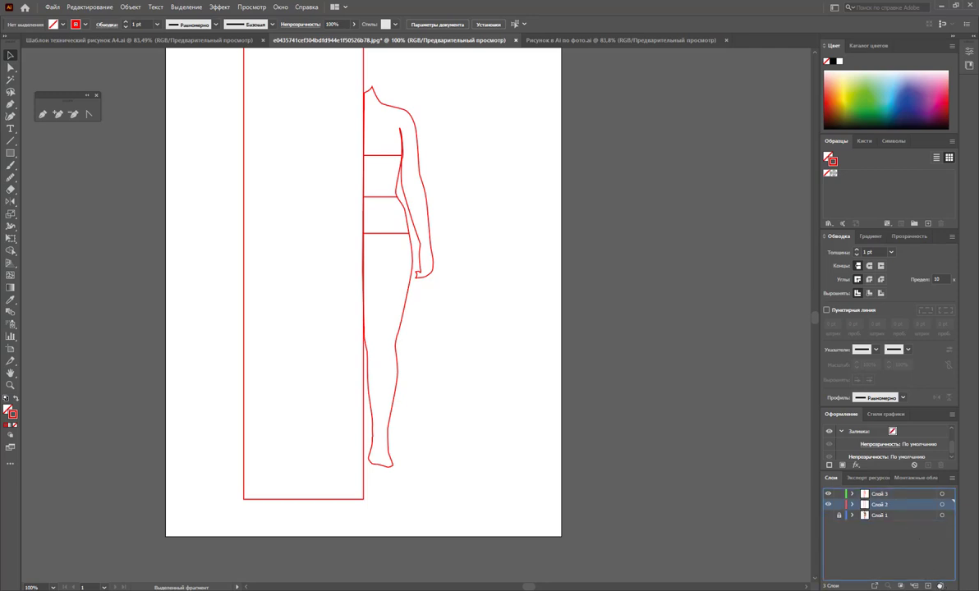
{"action": "left_click", "coordinate": [941, 585]}
{"action": "scroll", "coordinate": [486, 339], "scroll_direction": "up", "scroll_amount": 2}
{"action": "left_click_drag", "start_coordinate": [522, 118], "coordinate": [295, 444]}
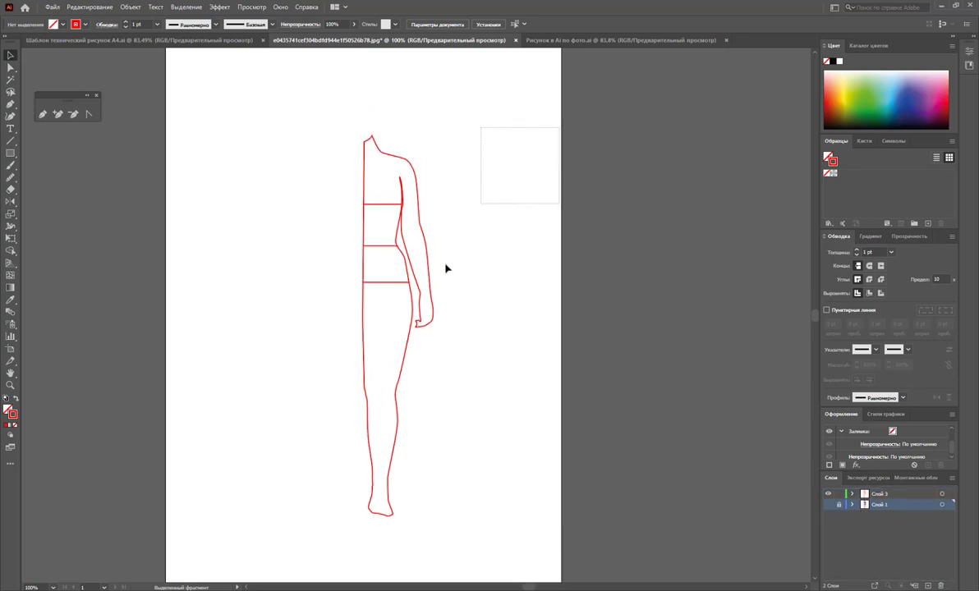
- Mirror a copy of the half-figure to the left across the centre line
{"action": "left_click", "coordinate": [10, 201]}
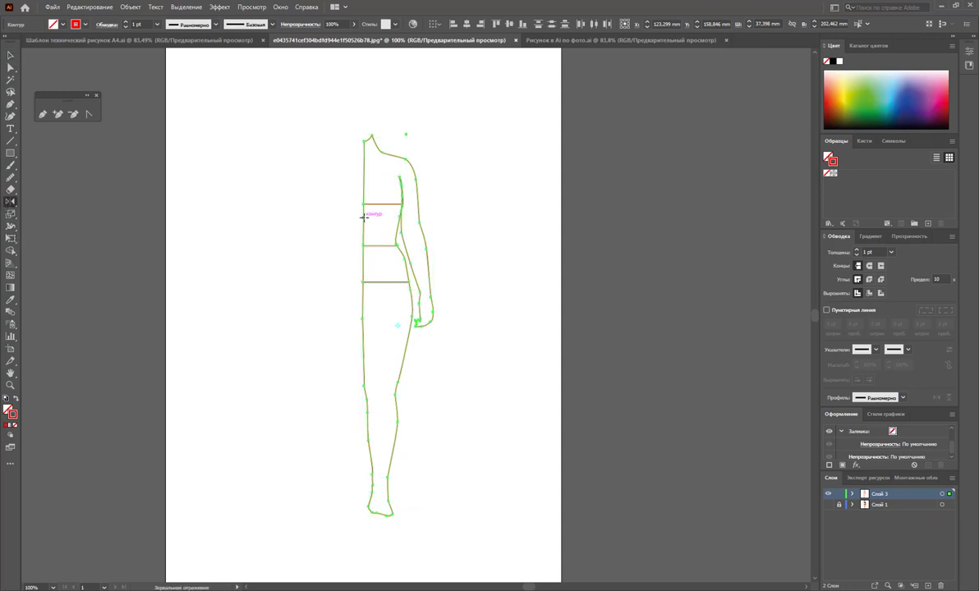
{"action": "left_click_drag", "start_coordinate": [376, 217], "coordinate": [299, 186]}
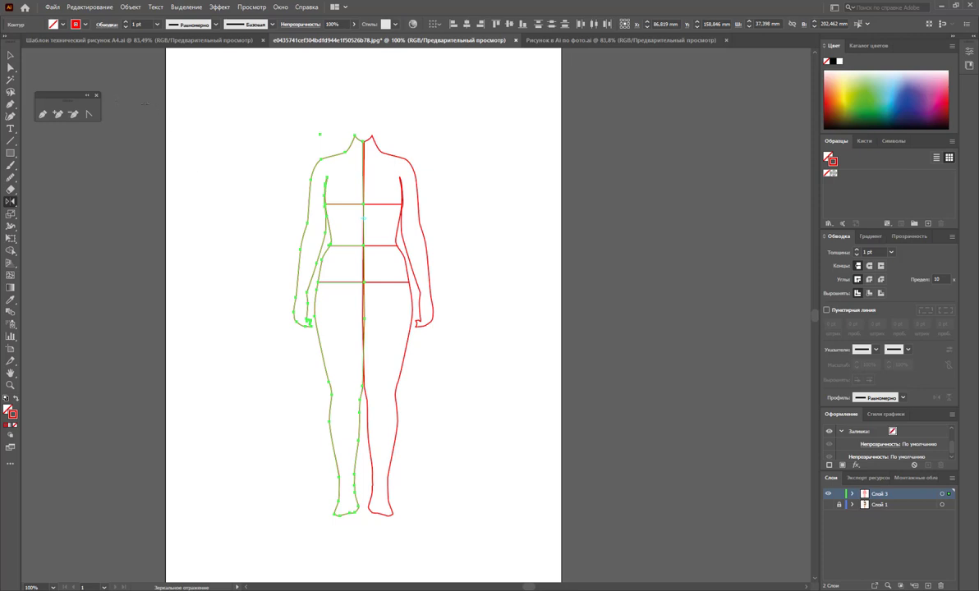
{"action": "key", "text": "v"}
- Select the neck area of the now symmetric figure
{"action": "left_click", "coordinate": [384, 103]}
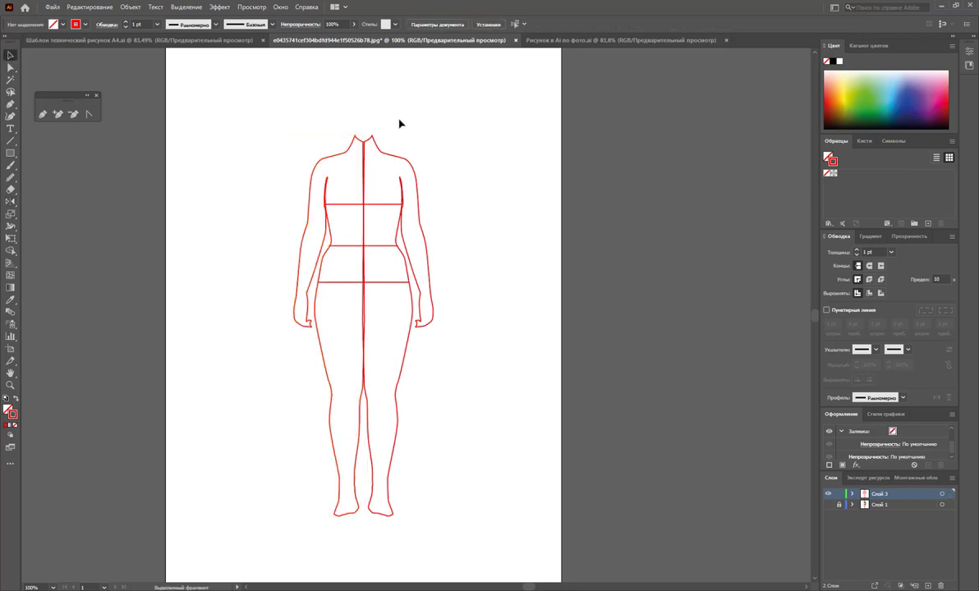
{"action": "left_click", "coordinate": [404, 146]}
{"action": "left_click_drag", "start_coordinate": [458, 107], "coordinate": [404, 415]}
{"action": "left_click", "coordinate": [413, 59]}
{"action": "left_click_drag", "start_coordinate": [400, 72], "coordinate": [345, 158]}
- Open the Pathfinder panel, try deleting a centre-seam anchor, then undo it
{"action": "left_click", "coordinate": [281, 7]}
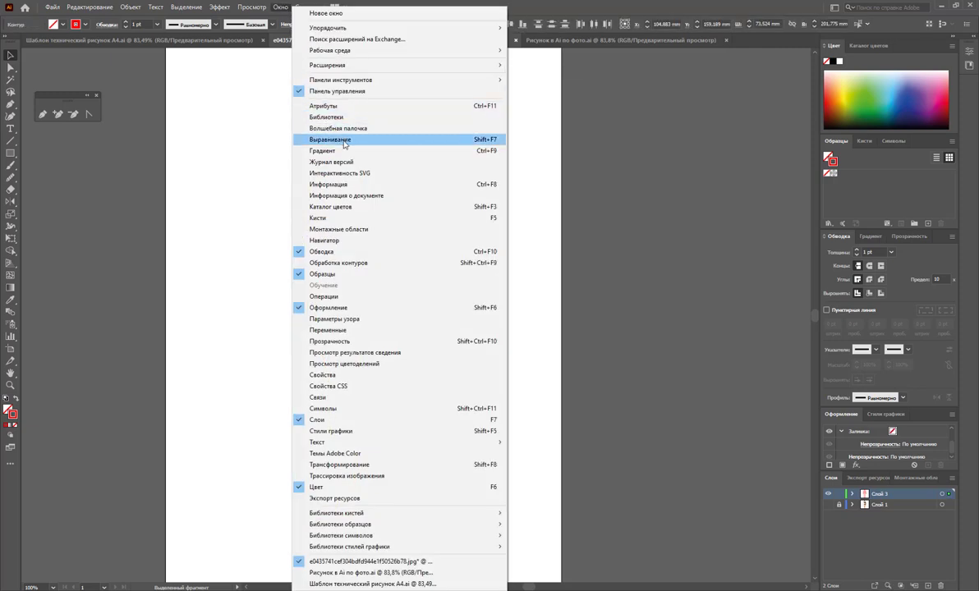
{"action": "left_click", "coordinate": [371, 262]}
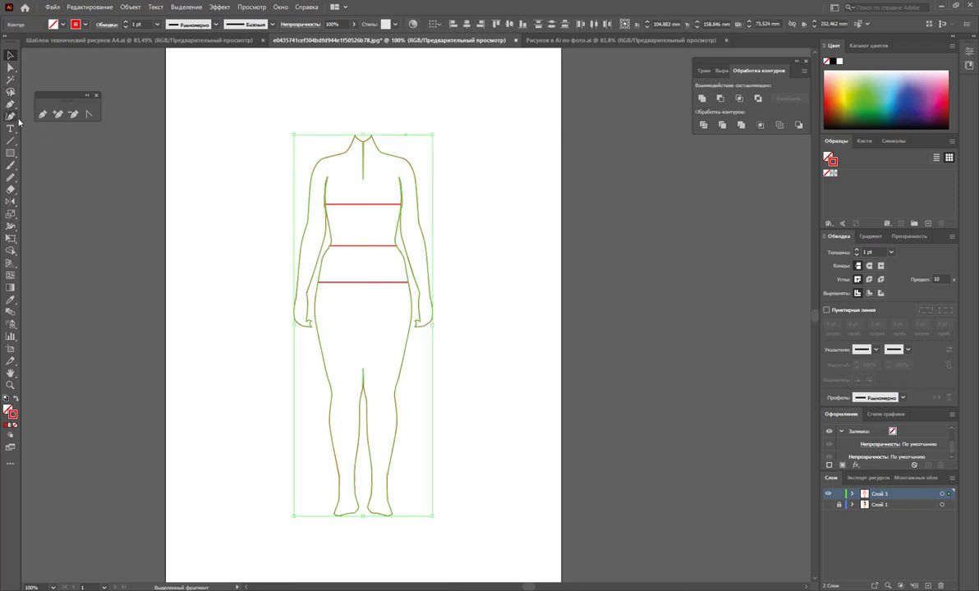
{"action": "left_click", "coordinate": [74, 114]}
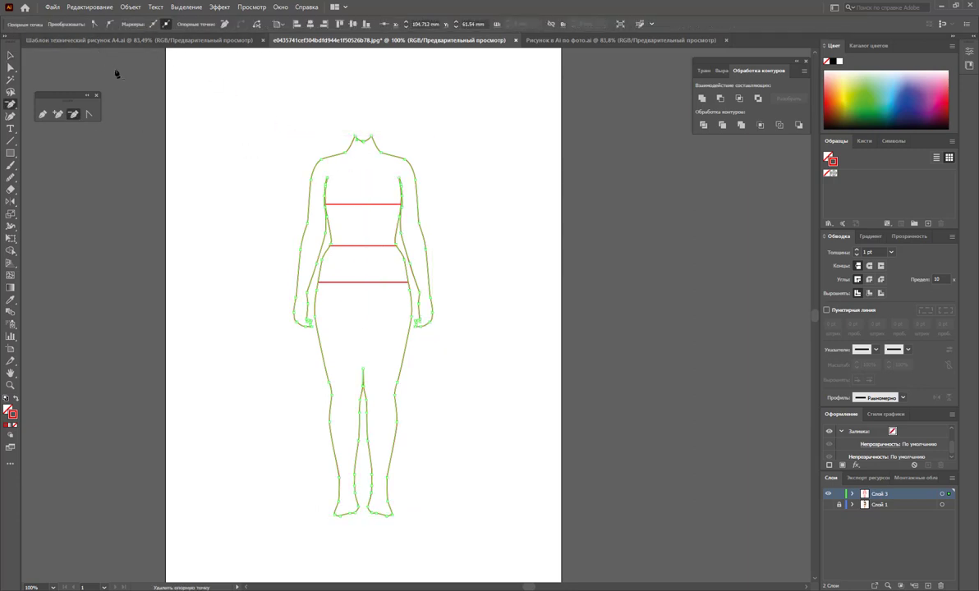
{"action": "key", "text": "ctrl+z"}
{"action": "key", "text": "ctrl+z"}
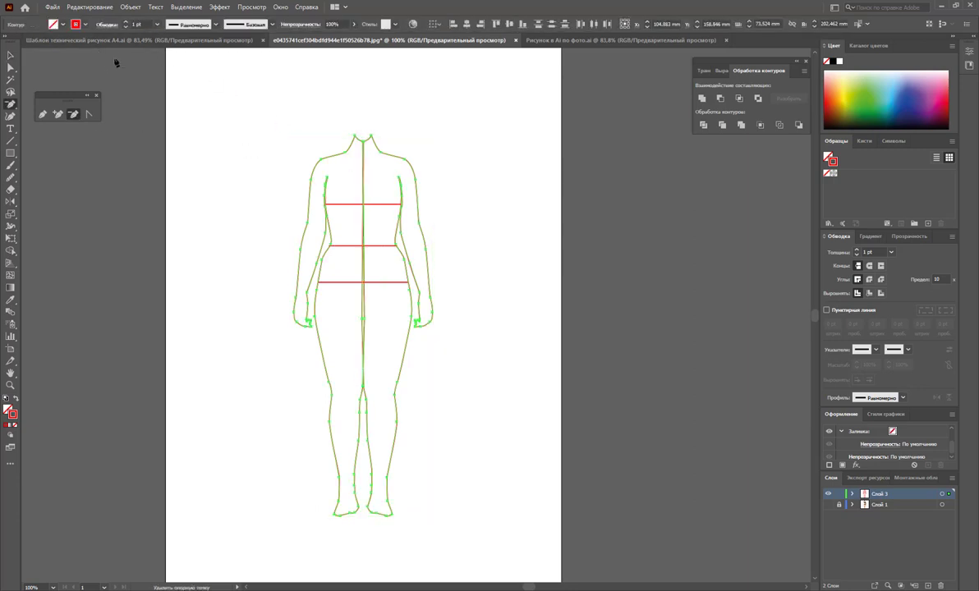
- Select the right half of the figure
{"action": "left_click", "coordinate": [10, 55]}
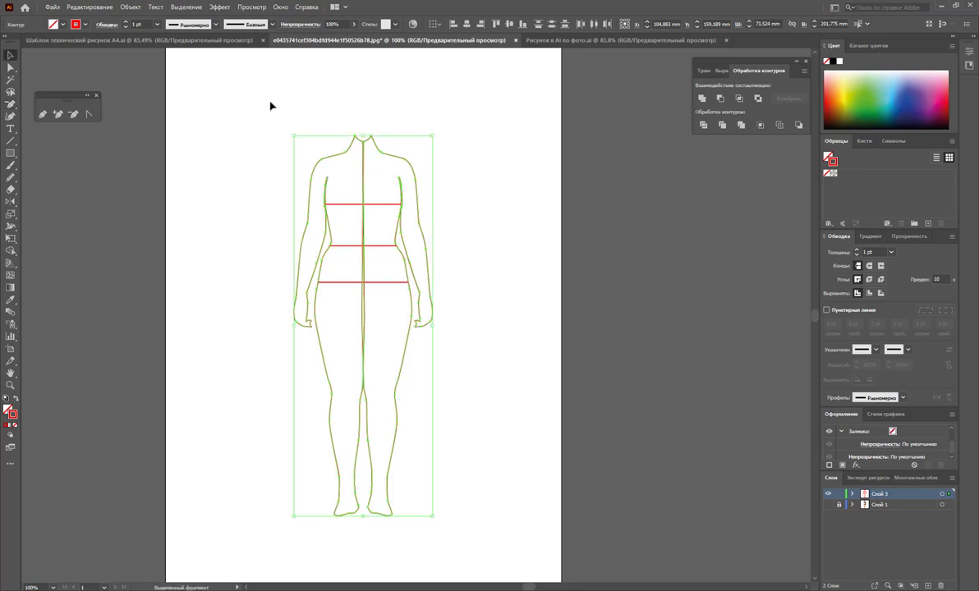
{"action": "left_click", "coordinate": [446, 153]}
{"action": "left_click", "coordinate": [362, 265]}
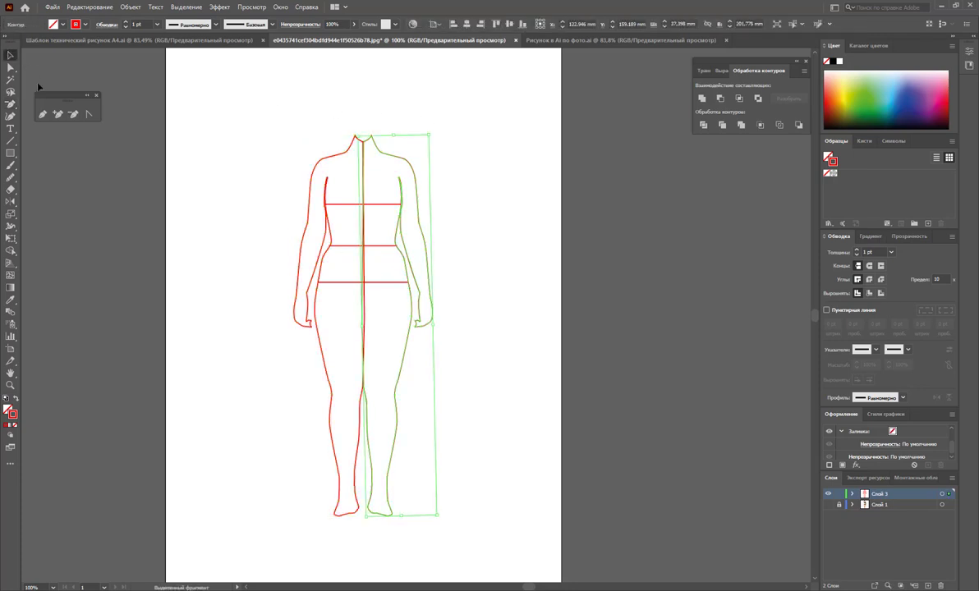
{"action": "left_click", "coordinate": [10, 67]}
{"action": "left_click", "coordinate": [396, 349]}
{"action": "left_click", "coordinate": [366, 320]}
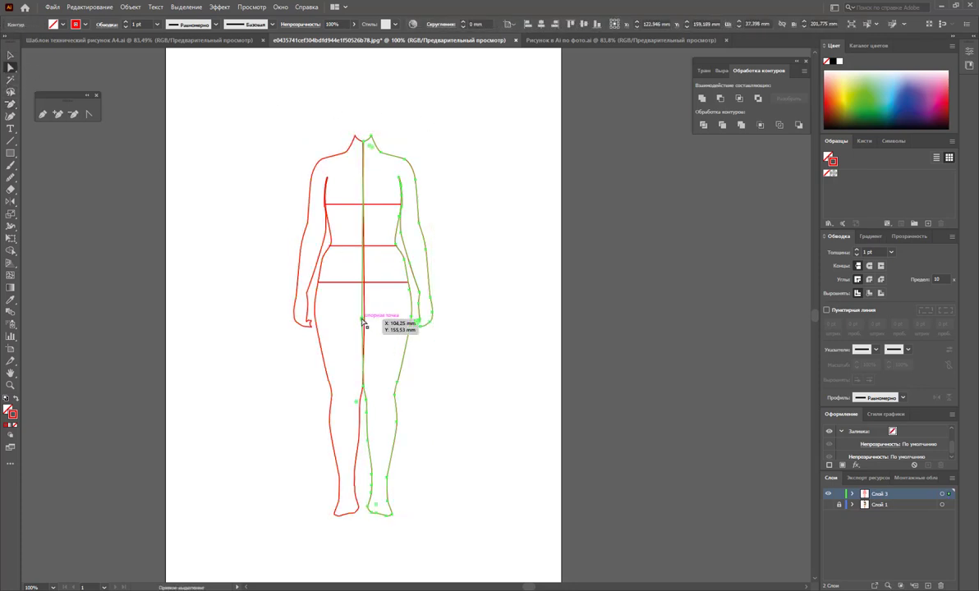
{"action": "left_click", "coordinate": [403, 336]}
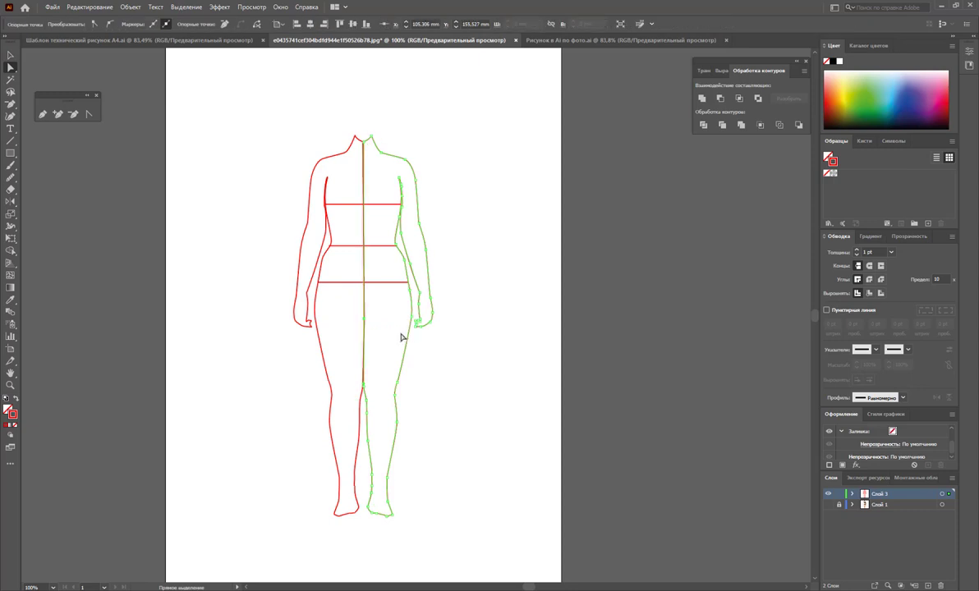
{"action": "left_click", "coordinate": [367, 356]}
{"action": "left_click", "coordinate": [354, 384]}
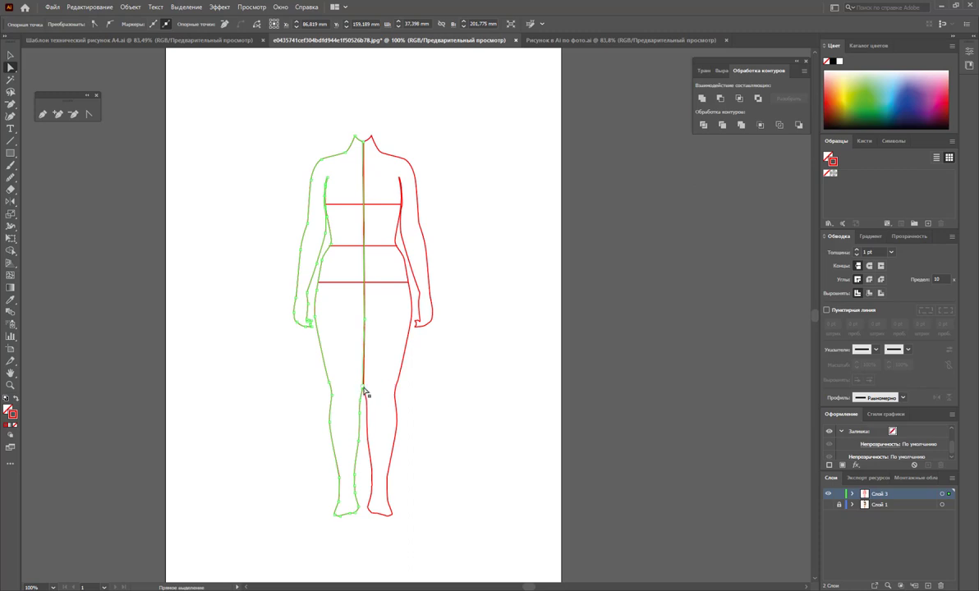
{"action": "left_click", "coordinate": [362, 386], "text": "shift"}
{"action": "left_click", "coordinate": [485, 393]}
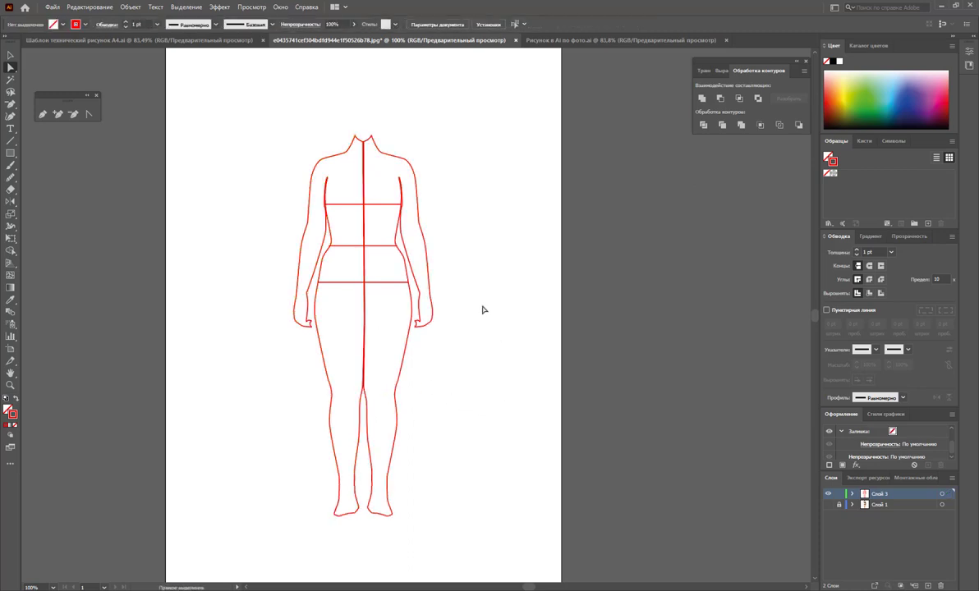
{"action": "left_click", "coordinate": [362, 336]}
{"action": "left_click", "coordinate": [344, 513]}
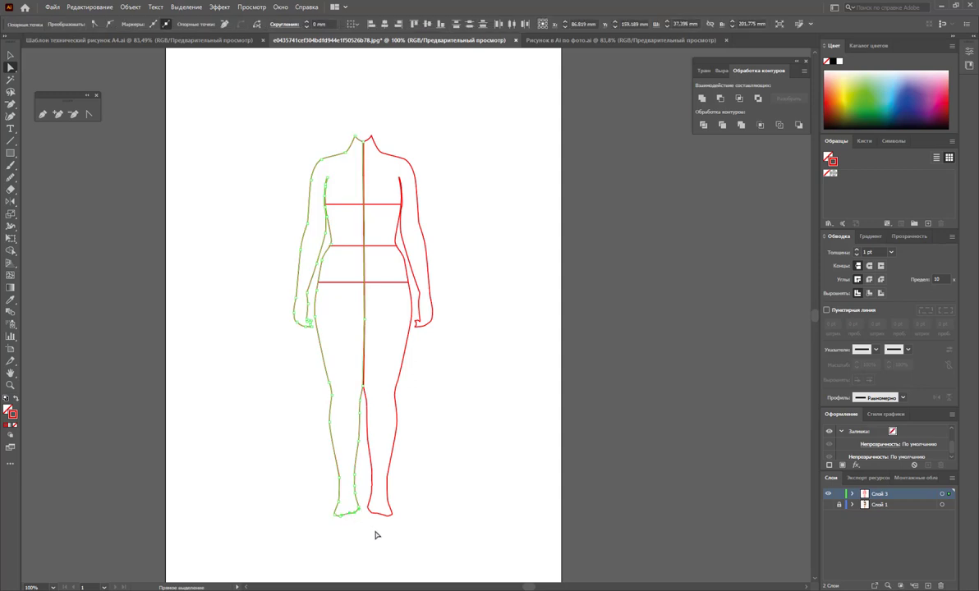
{"action": "left_click", "coordinate": [344, 512]}
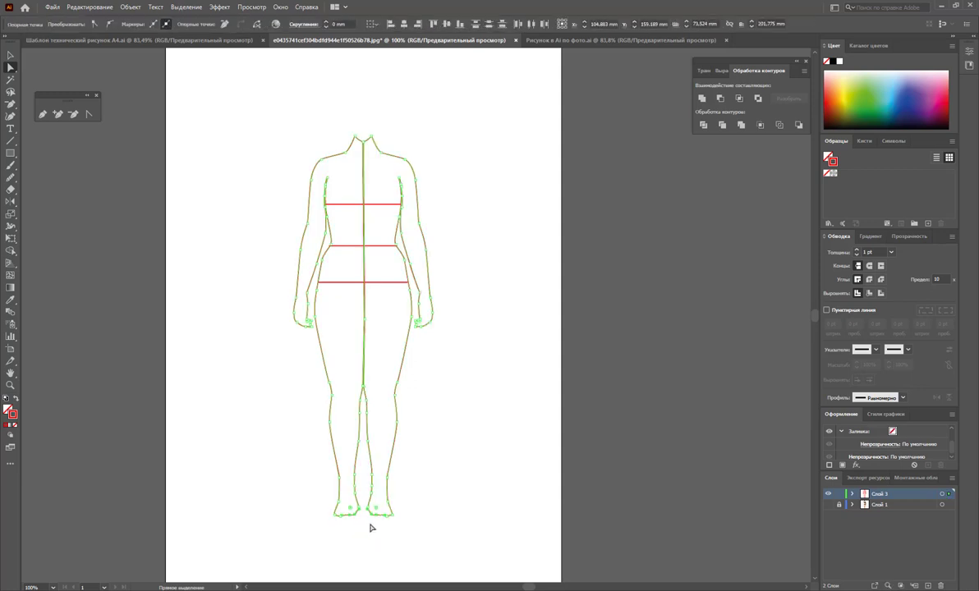
{"action": "left_click", "coordinate": [399, 523]}
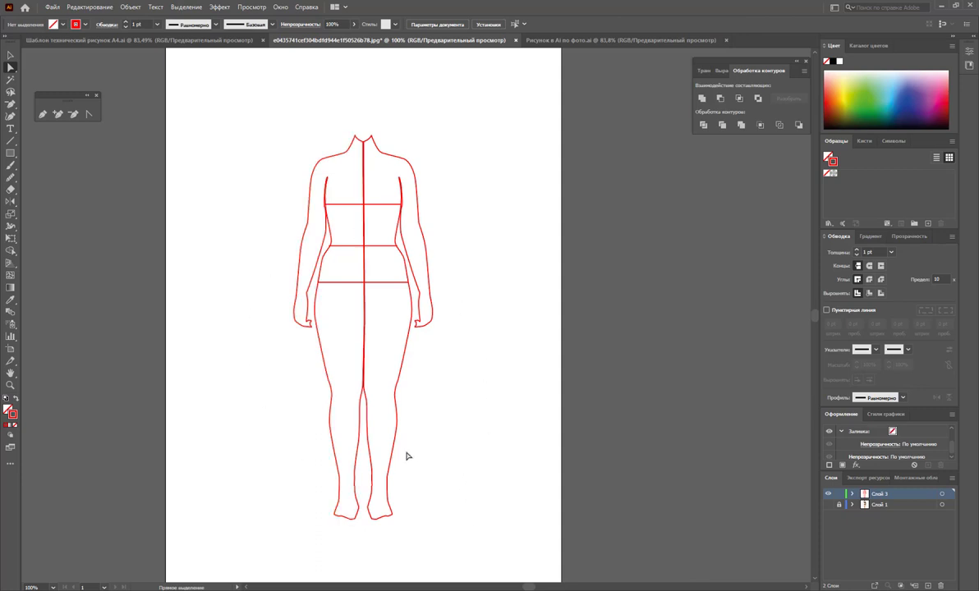
{"action": "left_click", "coordinate": [306, 310]}
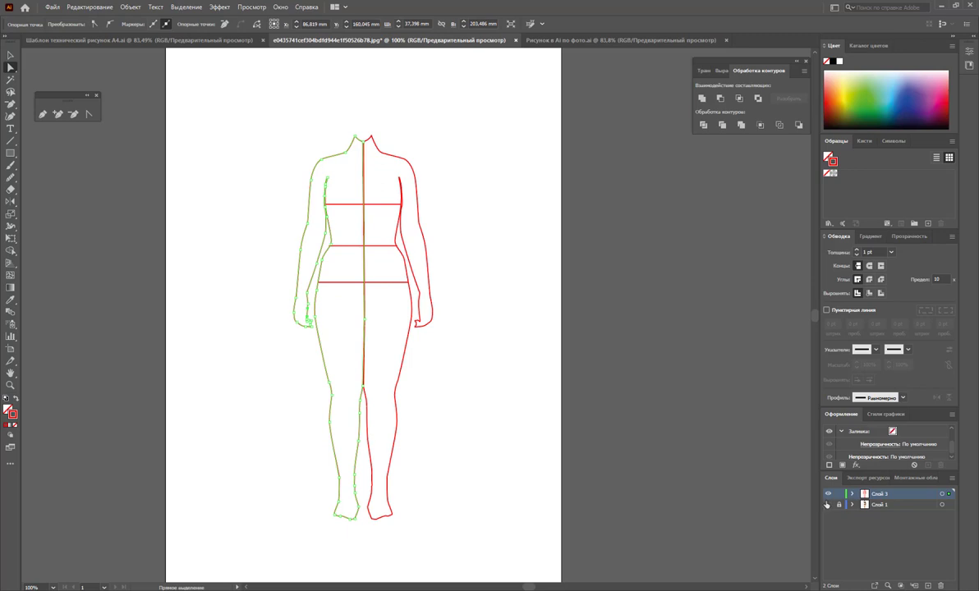
- Show the photo layer and trace half of the head over it with the Pen
{"action": "left_click", "coordinate": [827, 505]}
{"action": "left_click", "coordinate": [875, 505]}
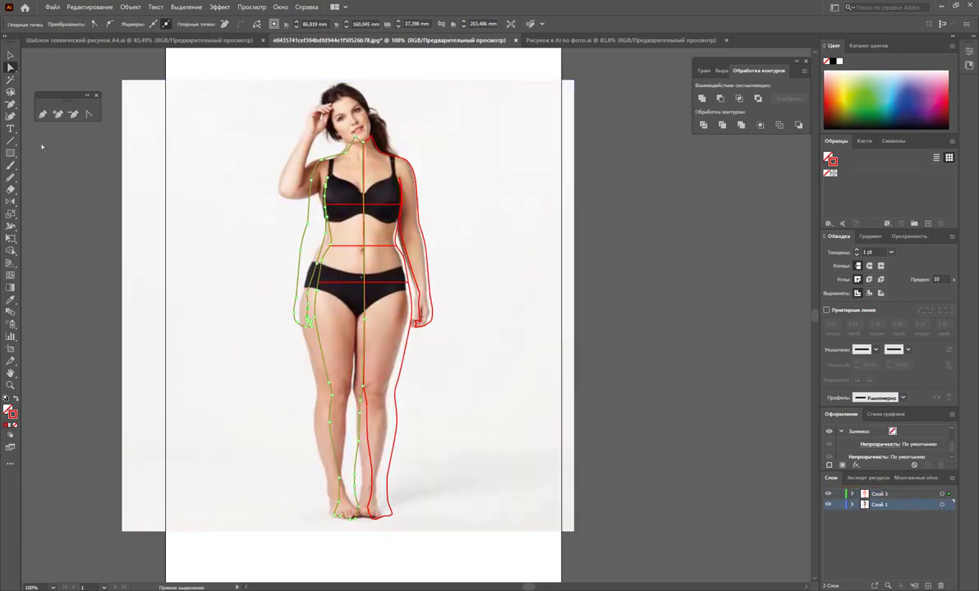
{"action": "key", "text": "p"}
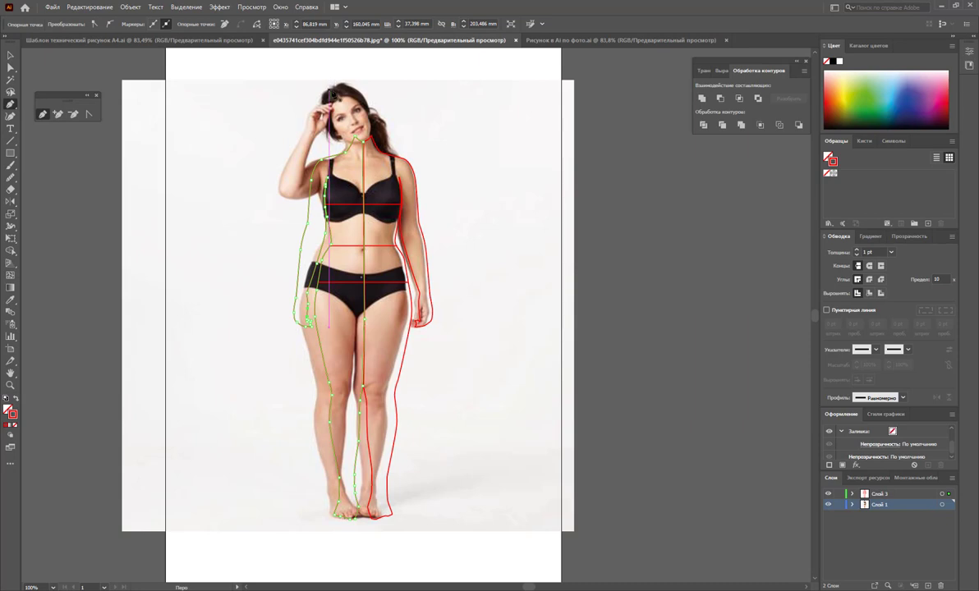
{"action": "left_click", "coordinate": [335, 94]}
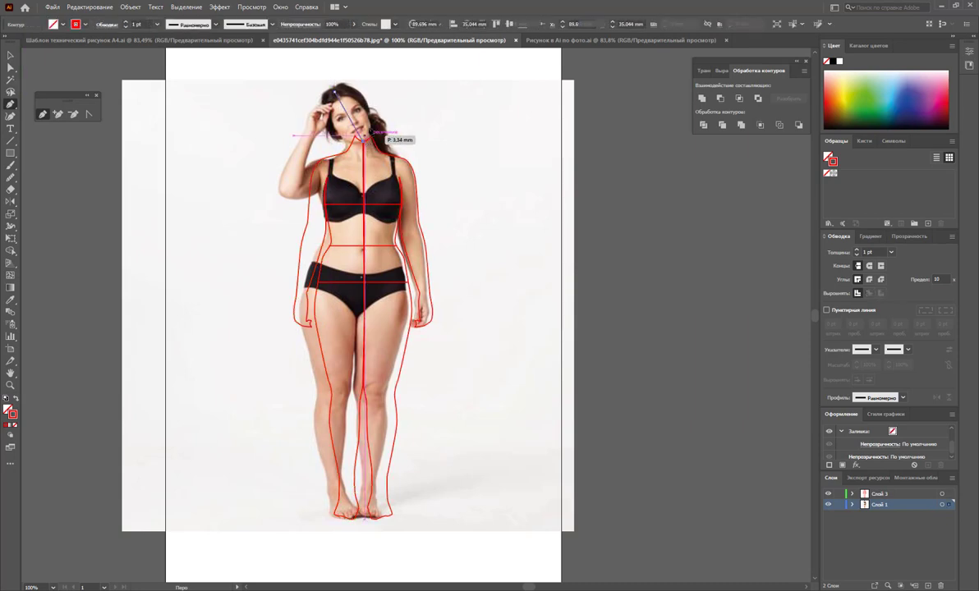
{"action": "left_click", "coordinate": [363, 137]}
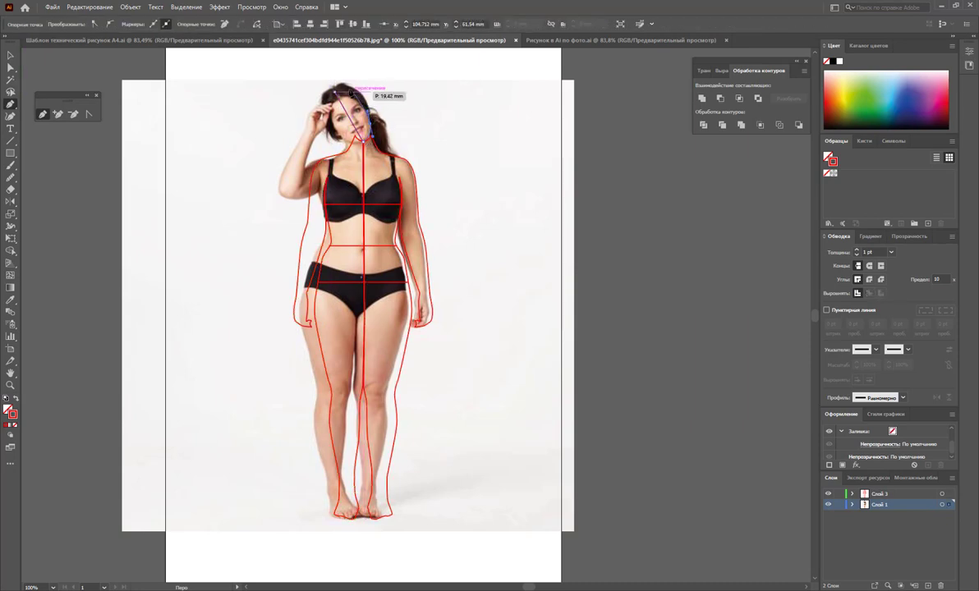
{"action": "mouse_move", "coordinate": [335, 94]}
{"action": "left_mouse_down"}
{"action": "mouse_move", "coordinate": [315, 110]}
{"action": "mouse_move", "coordinate": [306, 102]}
{"action": "left_mouse_up"}
- Hide and lock the photo layer again
{"action": "key", "text": "v"}
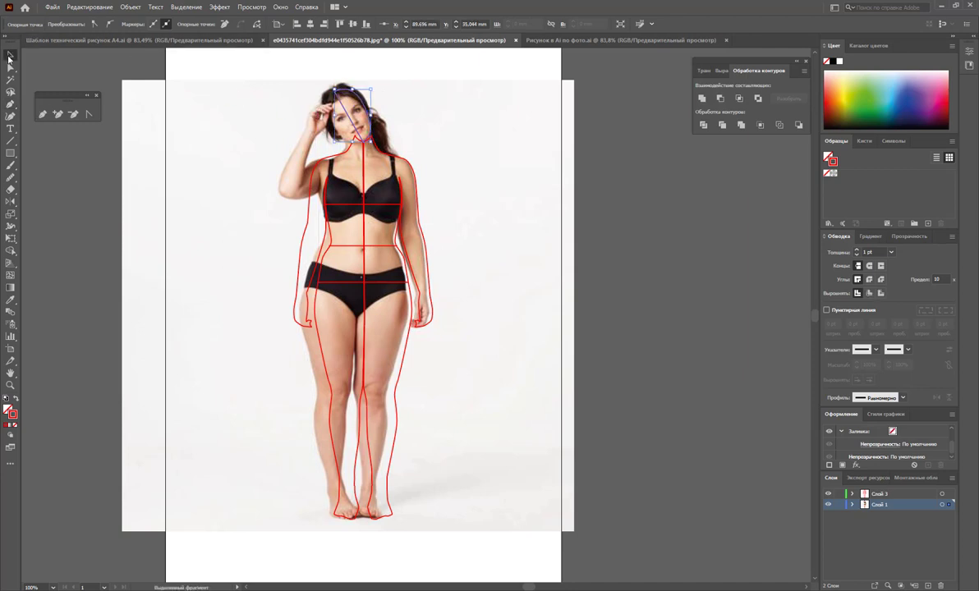
{"action": "left_click", "coordinate": [421, 111]}
{"action": "left_click", "coordinate": [838, 504]}
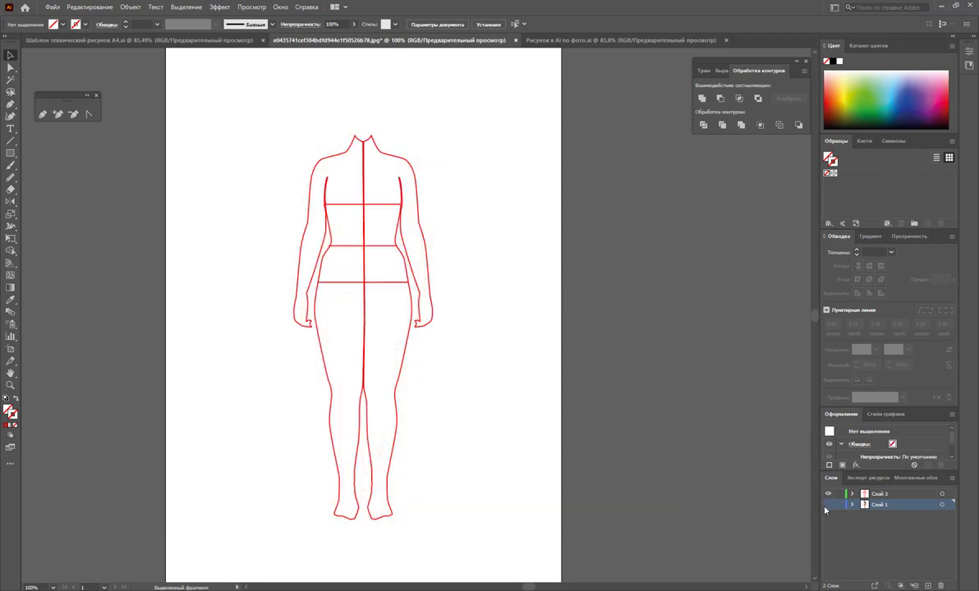
- Copy the traced half-head from the photo layer and paste it onto the outline layer
{"action": "left_click", "coordinate": [828, 504]}
{"action": "left_click", "coordinate": [362, 103]}
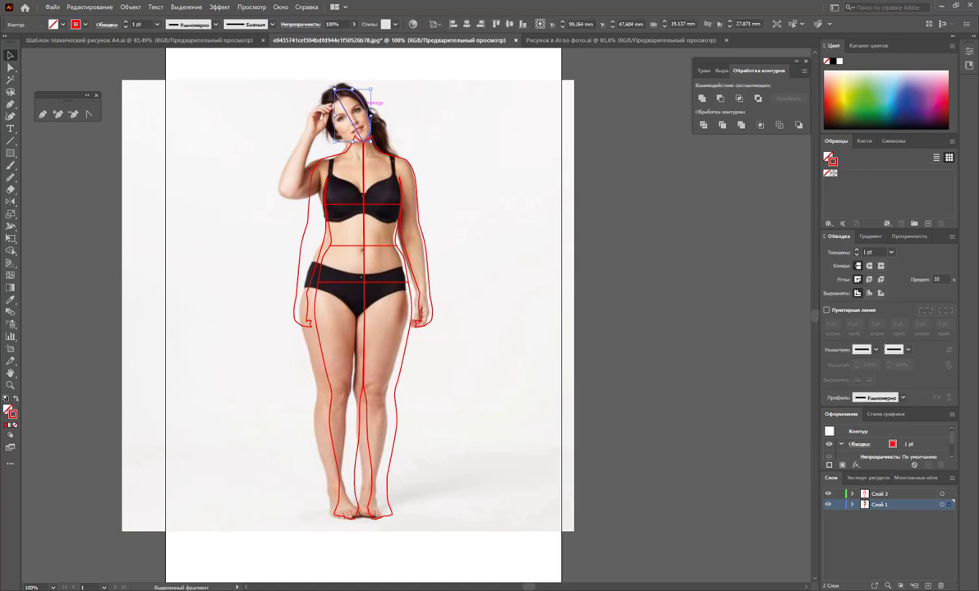
{"action": "left_click", "coordinate": [828, 504]}
{"action": "left_click", "coordinate": [838, 504]}
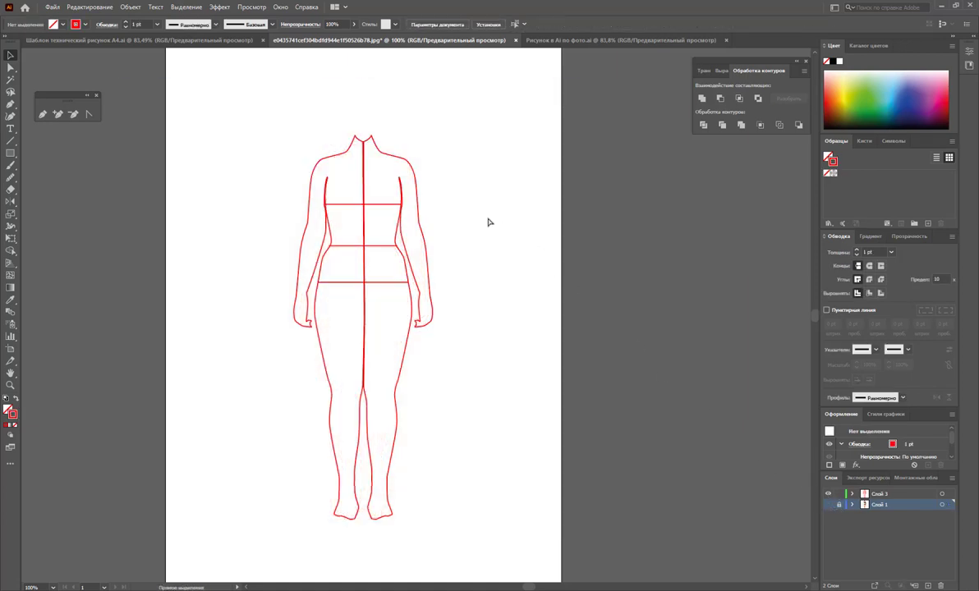
{"action": "key", "text": "ctrl+v"}
{"action": "left_click", "coordinate": [580, 326]}
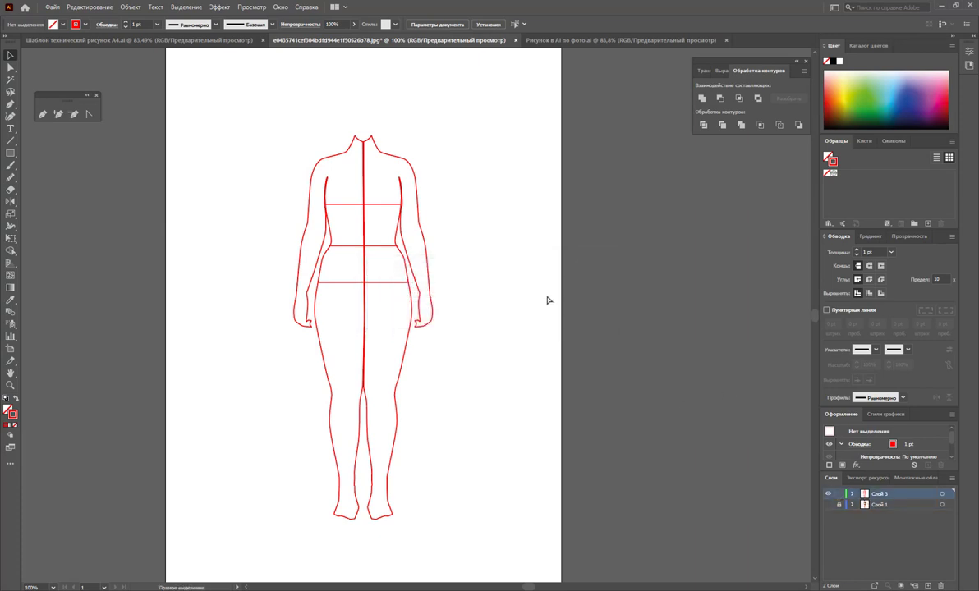
{"action": "key", "text": "ctrl+v"}
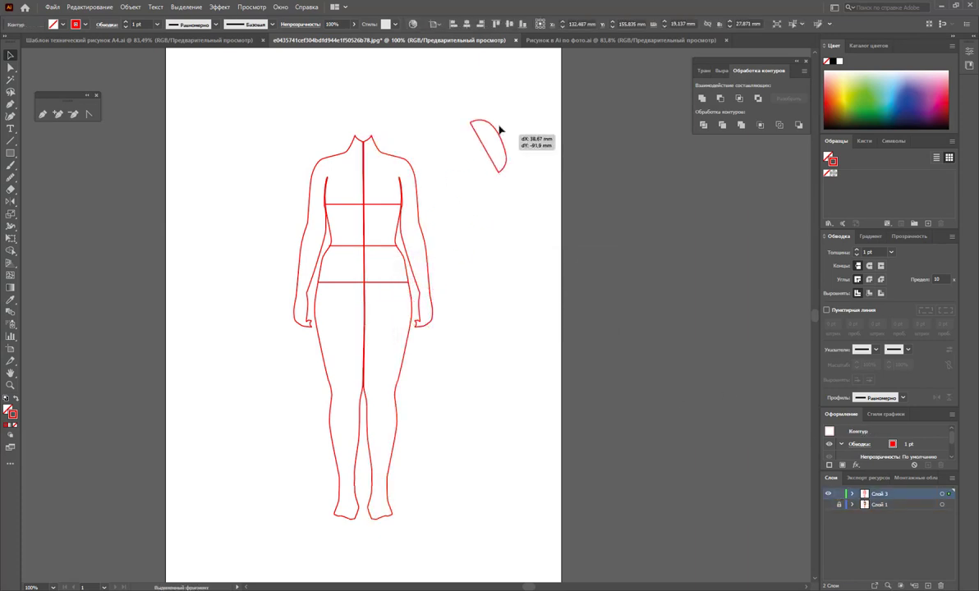
{"action": "mouse_move", "coordinate": [427, 310]}
{"action": "left_mouse_down"}
{"action": "mouse_move", "coordinate": [507, 170]}
{"action": "mouse_move", "coordinate": [501, 185]}
{"action": "left_mouse_up"}
{"action": "left_click", "coordinate": [511, 171]}
{"action": "left_click", "coordinate": [506, 158]}
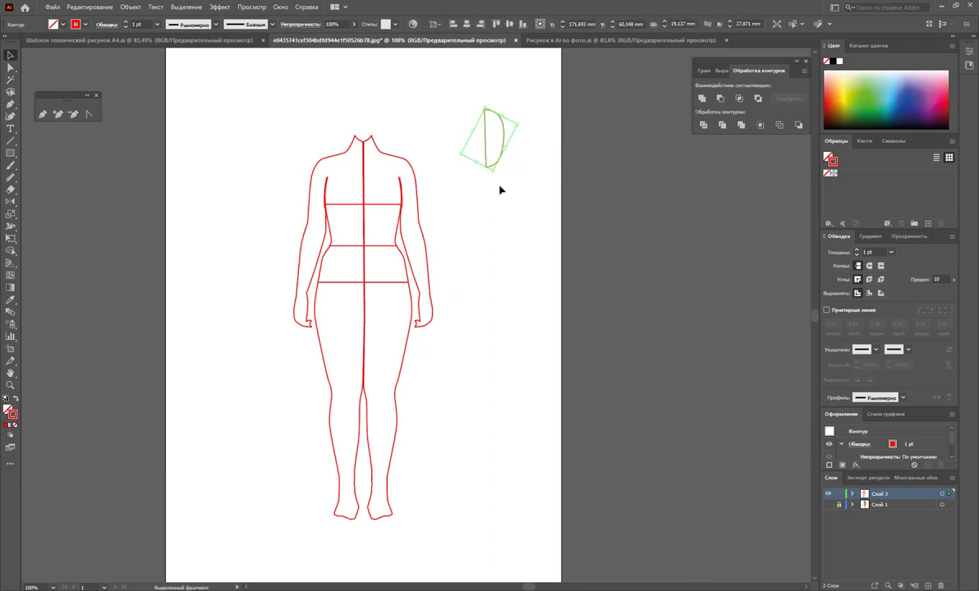
- Mirror a copy of the half-head and unite both halves into one head shape
{"action": "left_click", "coordinate": [10, 201]}
{"action": "key", "text": "ctrl+z"}
{"action": "left_click", "coordinate": [484, 136]}
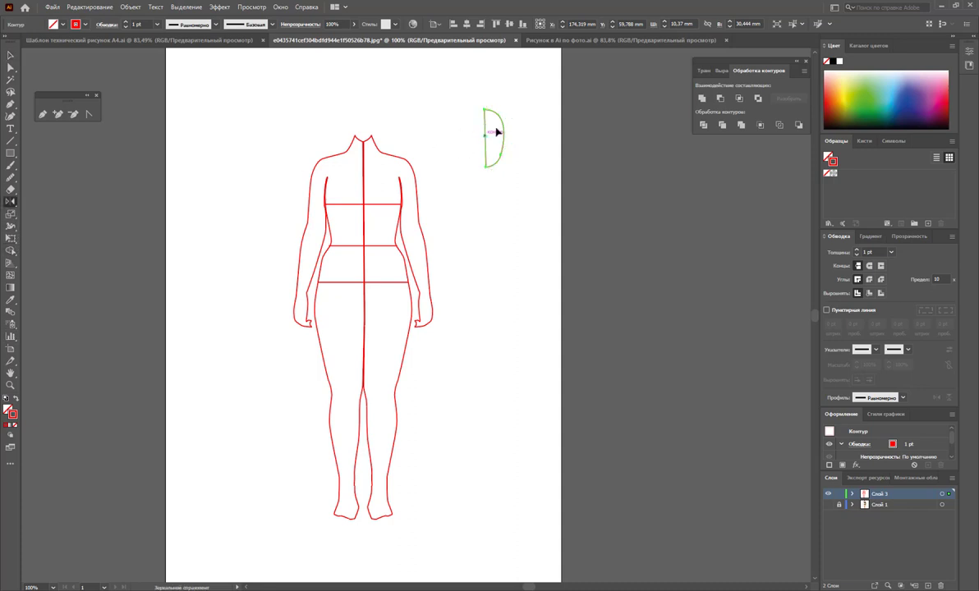
{"action": "left_click_drag", "start_coordinate": [498, 131], "coordinate": [351, 118]}
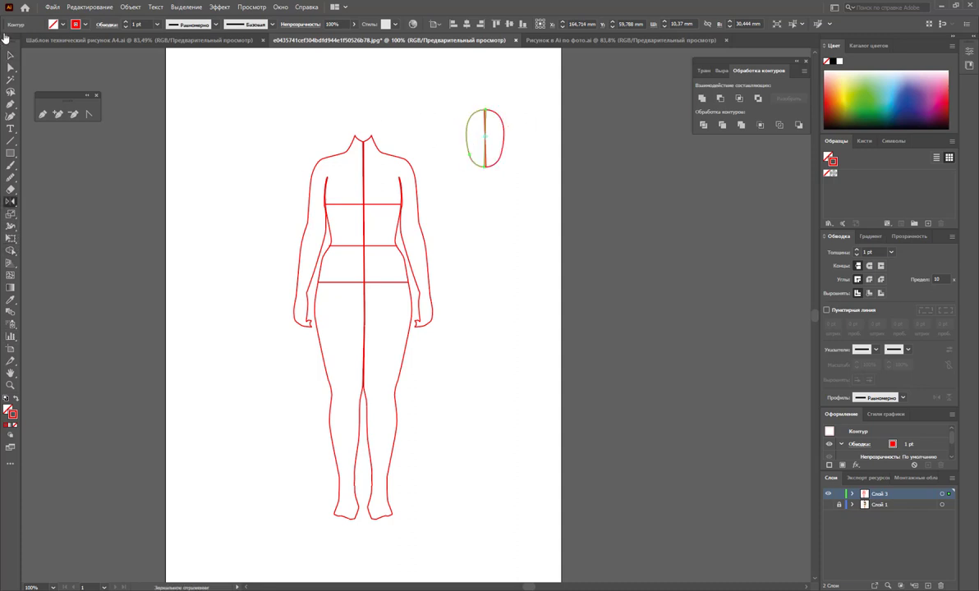
{"action": "left_click", "coordinate": [10, 55]}
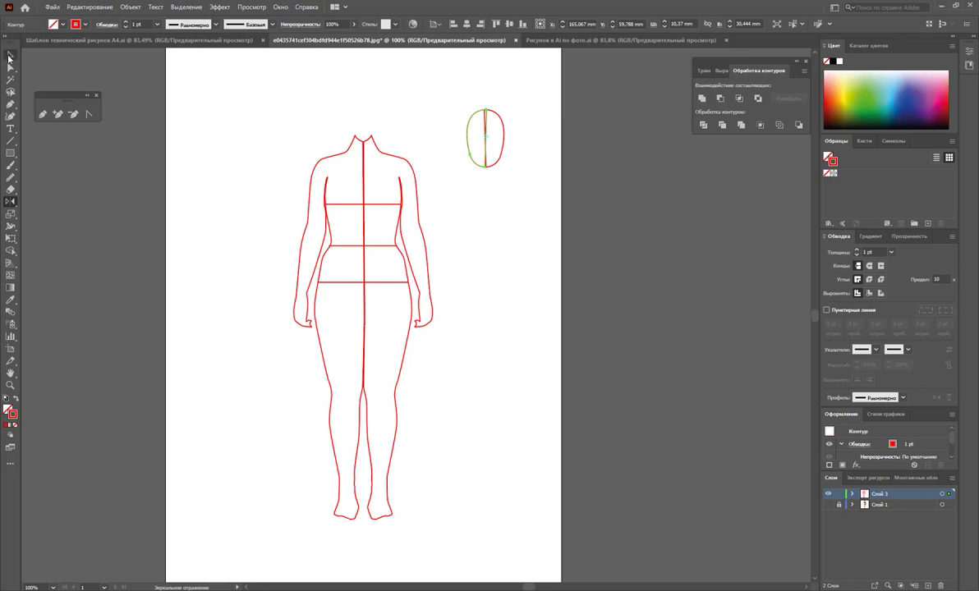
{"action": "left_click", "coordinate": [503, 181]}
{"action": "left_click_drag", "start_coordinate": [503, 180], "coordinate": [456, 105]}
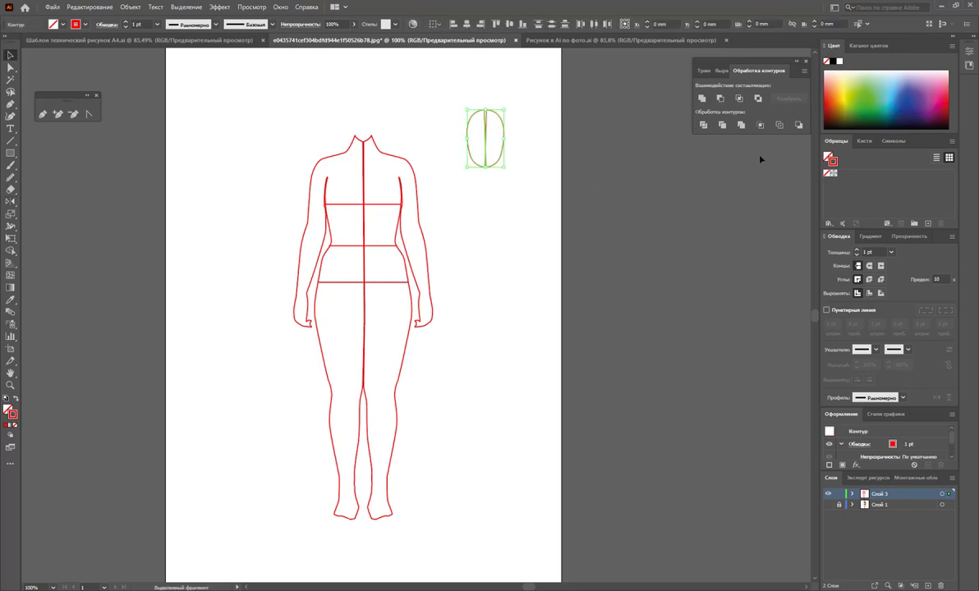
{"action": "left_click", "coordinate": [703, 99]}
- Remove the leftover bottom anchor and place the head on the figure's neck
{"action": "left_click", "coordinate": [73, 114]}
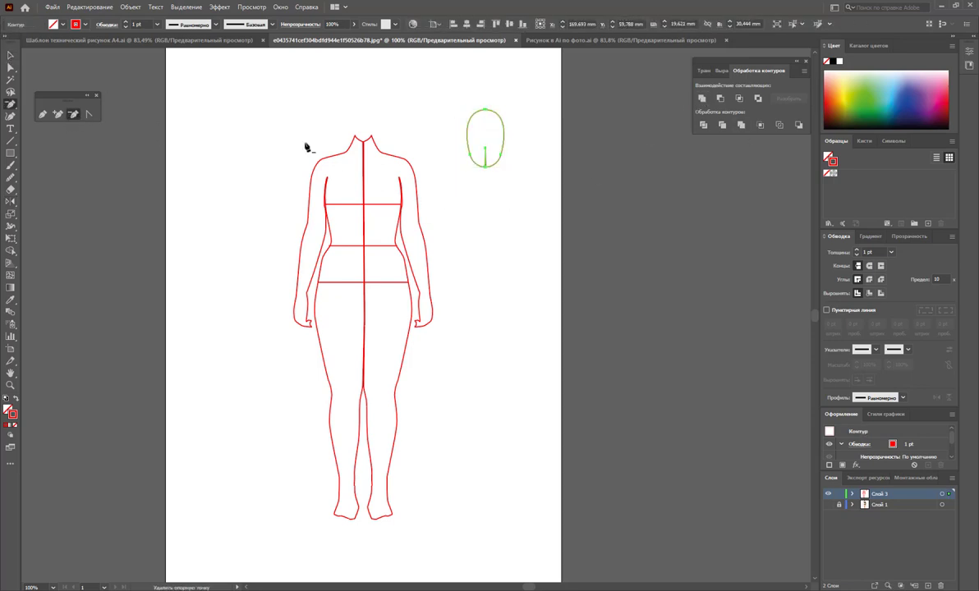
{"action": "left_click", "coordinate": [485, 149]}
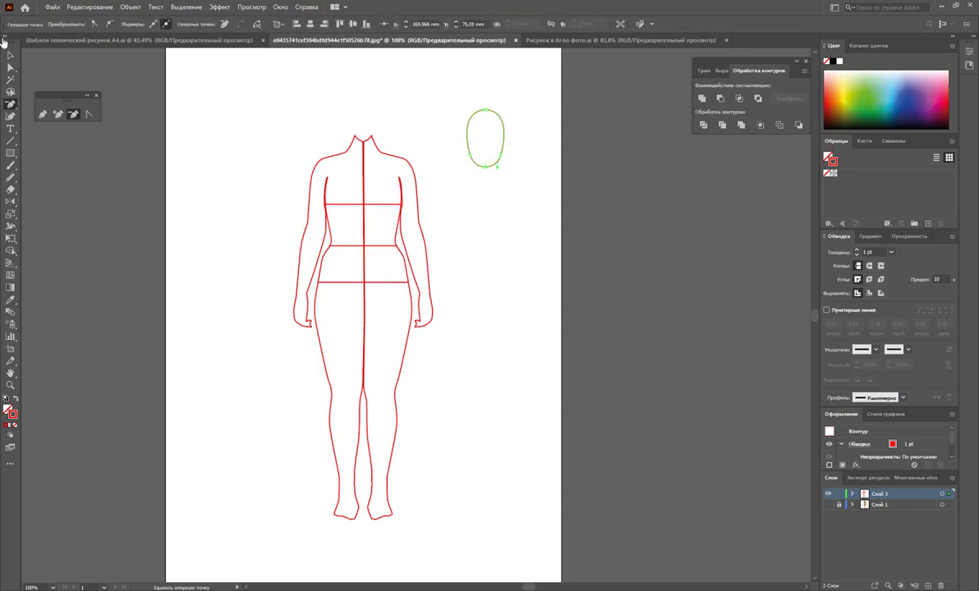
{"action": "left_click", "coordinate": [10, 55]}
{"action": "left_click", "coordinate": [487, 248]}
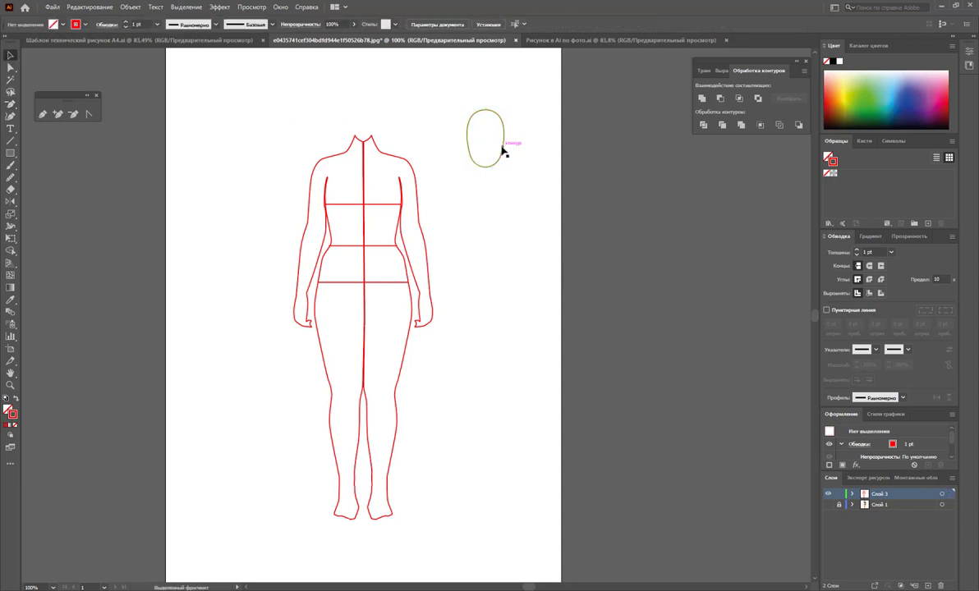
{"action": "left_click_drag", "start_coordinate": [500, 149], "coordinate": [381, 124]}
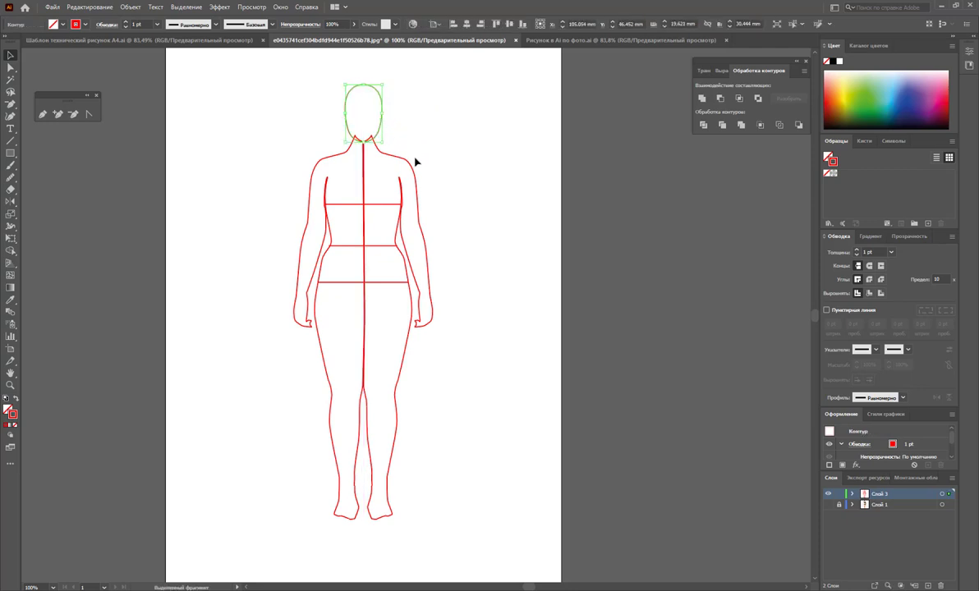
- Fill the whole figure with a very pale pink
{"action": "left_click_drag", "start_coordinate": [447, 153], "coordinate": [362, 189]}
{"action": "left_click", "coordinate": [310, 174], "text": "shift"}
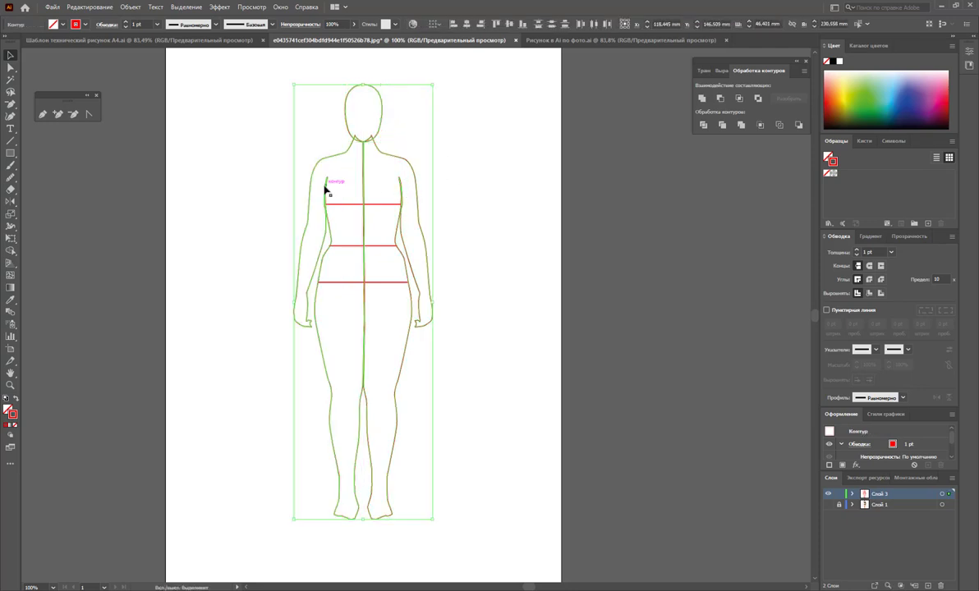
{"action": "double_click", "coordinate": [8, 410]}
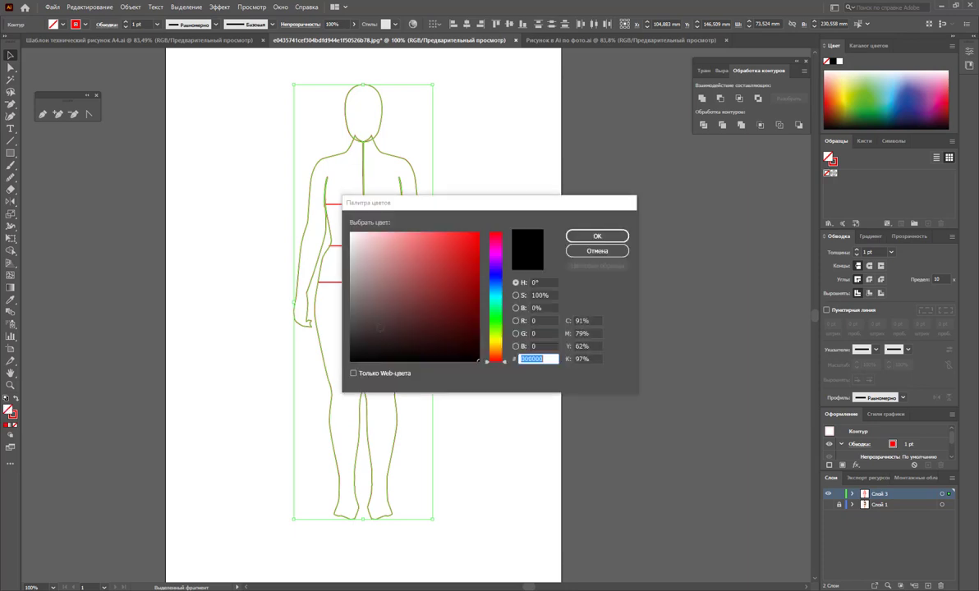
{"action": "left_click_drag", "start_coordinate": [363, 253], "coordinate": [353, 234]}
{"action": "left_click", "coordinate": [608, 238]}
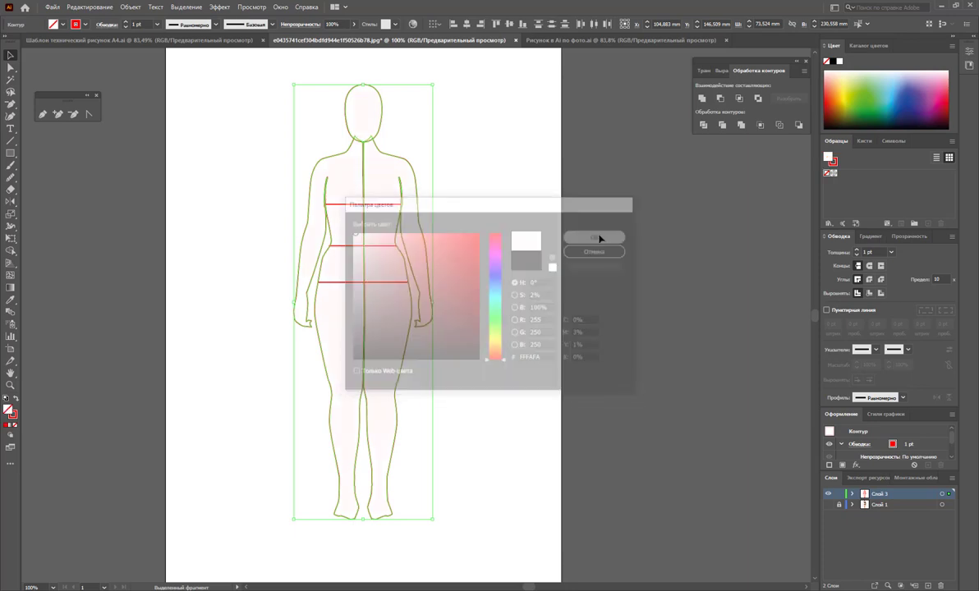
{"action": "left_click", "coordinate": [529, 243]}
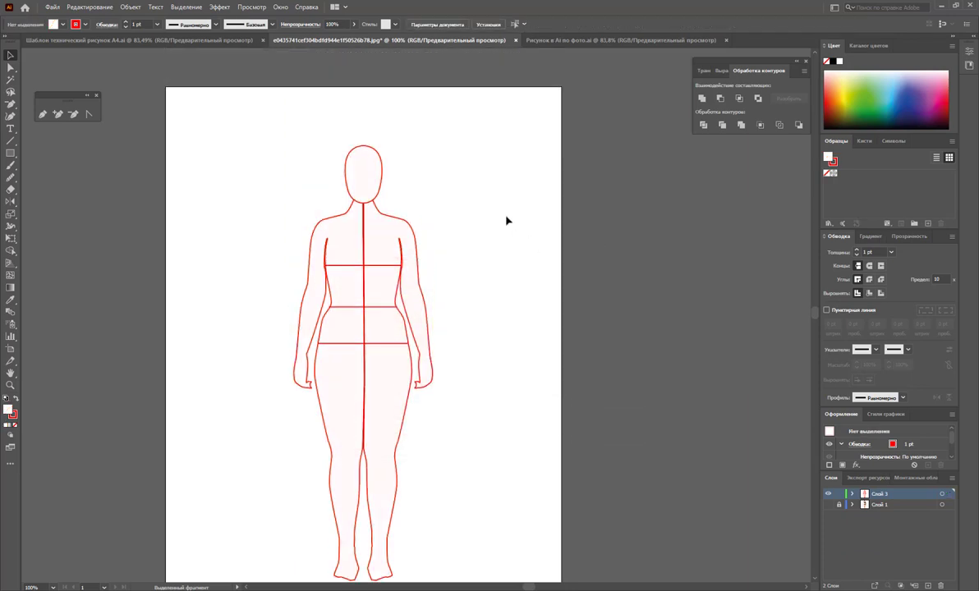
- Inspect an anchor point on the head outline
{"action": "left_click", "coordinate": [380, 123]}
{"action": "left_click", "coordinate": [9, 67]}
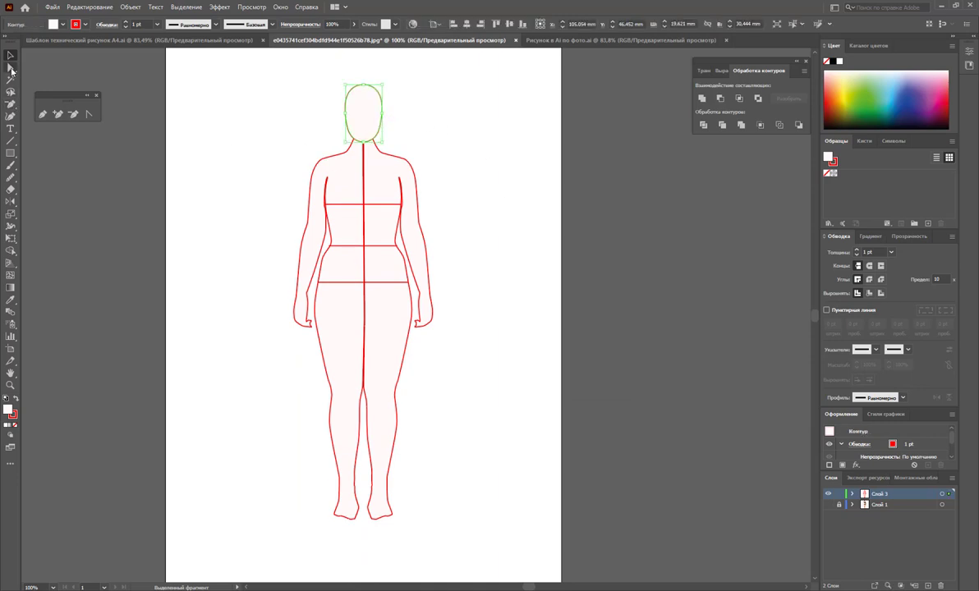
{"action": "left_click", "coordinate": [350, 131]}
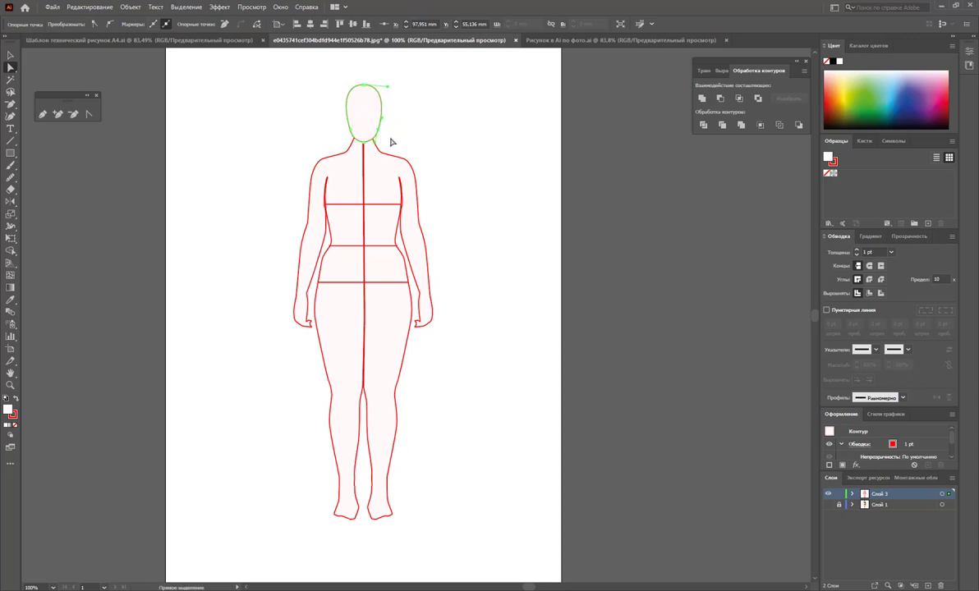
{"action": "left_click", "coordinate": [424, 149]}
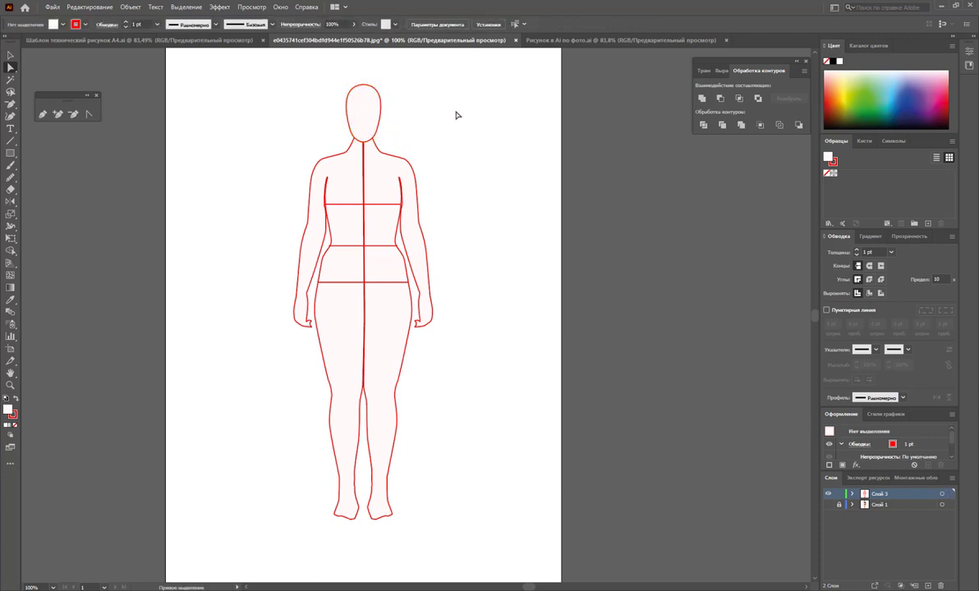
- Change the whole croquis stroke colour from red to near-black
{"action": "left_click", "coordinate": [10, 55]}
{"action": "left_click_drag", "start_coordinate": [228, 66], "coordinate": [472, 387]}
{"action": "double_click", "coordinate": [12, 414]}
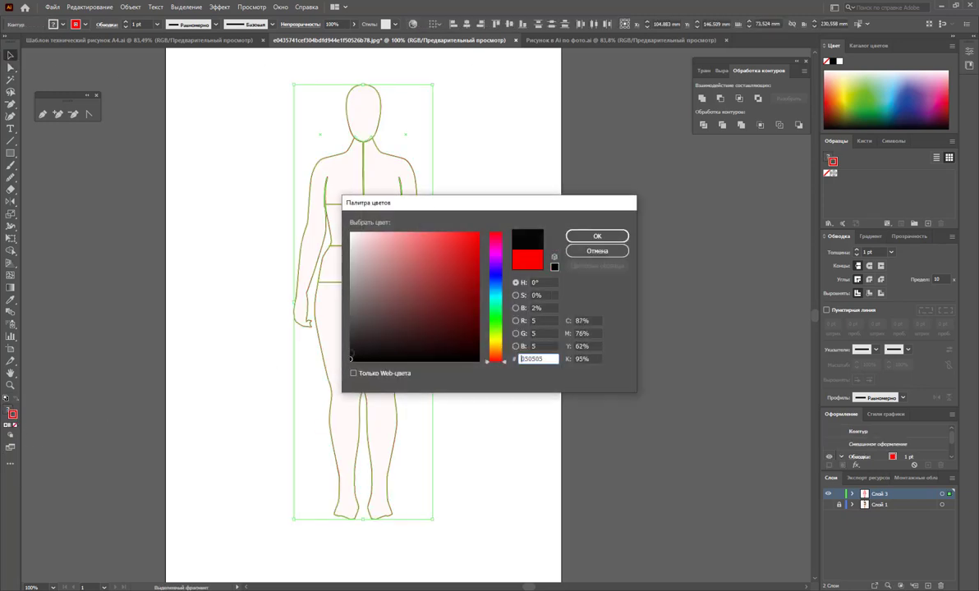
{"action": "left_click", "coordinate": [598, 236]}
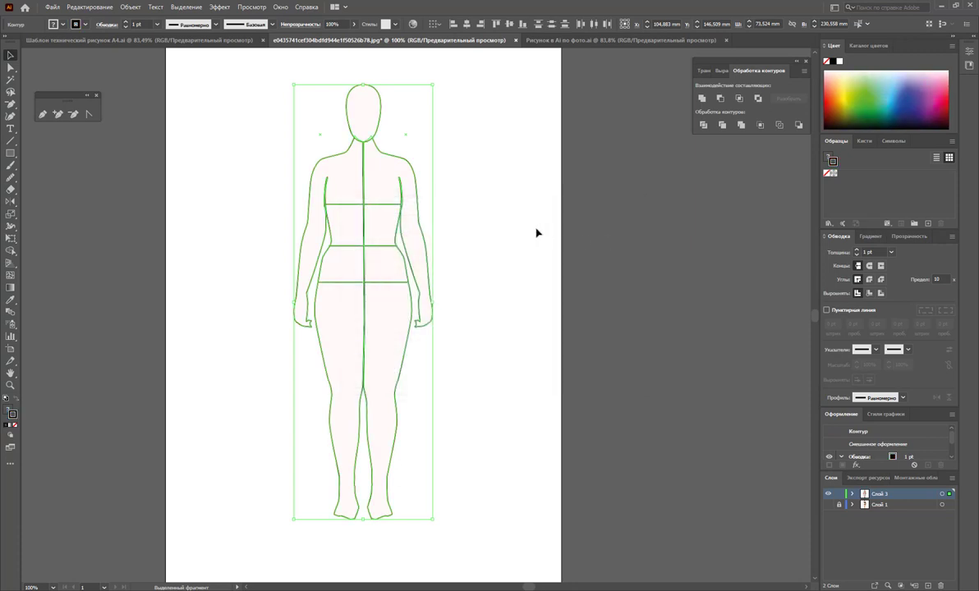
{"action": "left_click", "coordinate": [536, 234]}
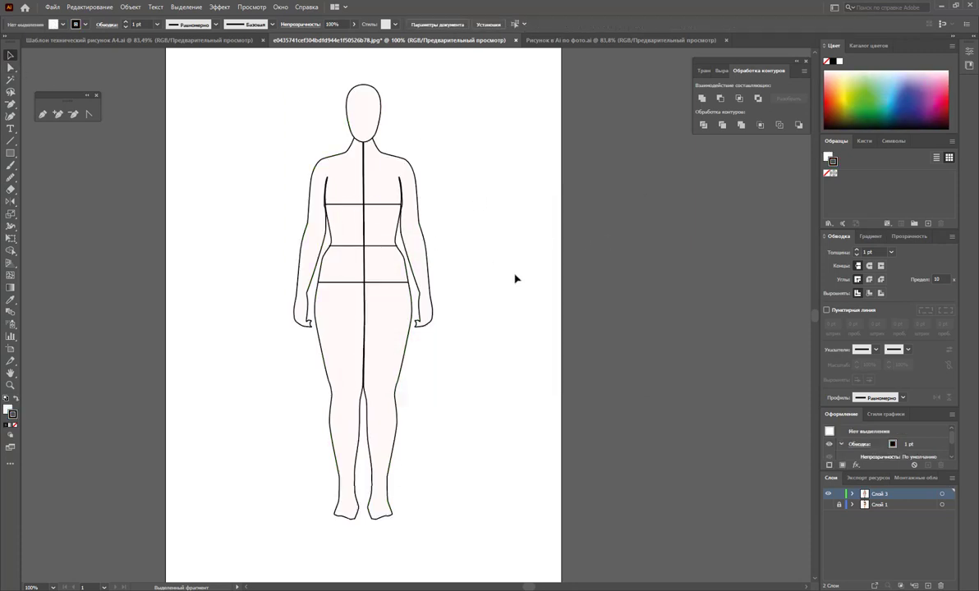
- Make the croquis outline dashed with 2 pt dashes and a 0.75 pt stroke weight
{"action": "left_click_drag", "start_coordinate": [516, 100], "coordinate": [279, 365]}
{"action": "left_click", "coordinate": [827, 310]}
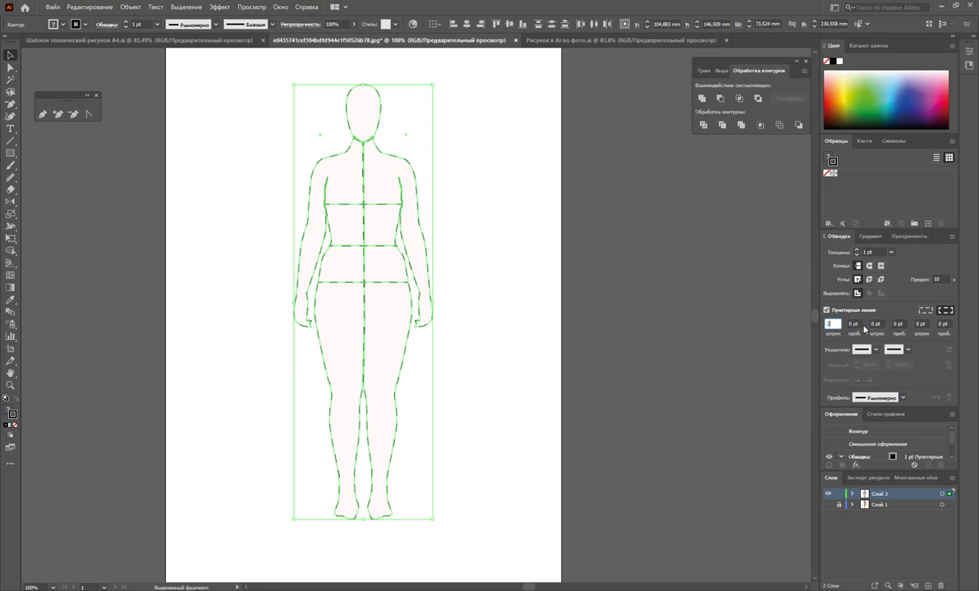
{"action": "type", "text": "2"}
{"action": "key", "text": "Tab"}
{"action": "type", "text": "1"}
{"action": "left_click", "coordinate": [891, 252]}
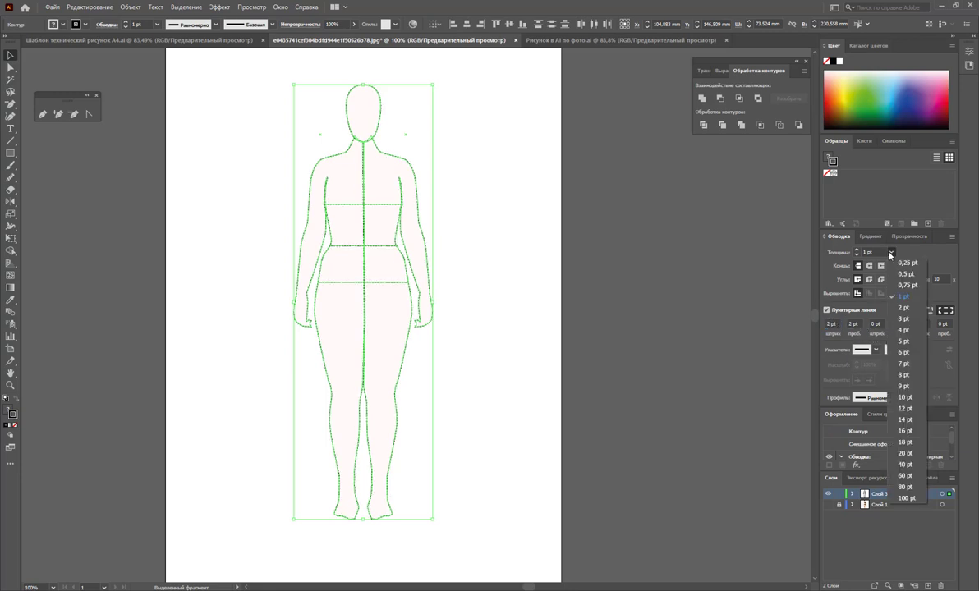
{"action": "left_click", "coordinate": [842, 268]}
{"action": "left_click", "coordinate": [557, 257]}
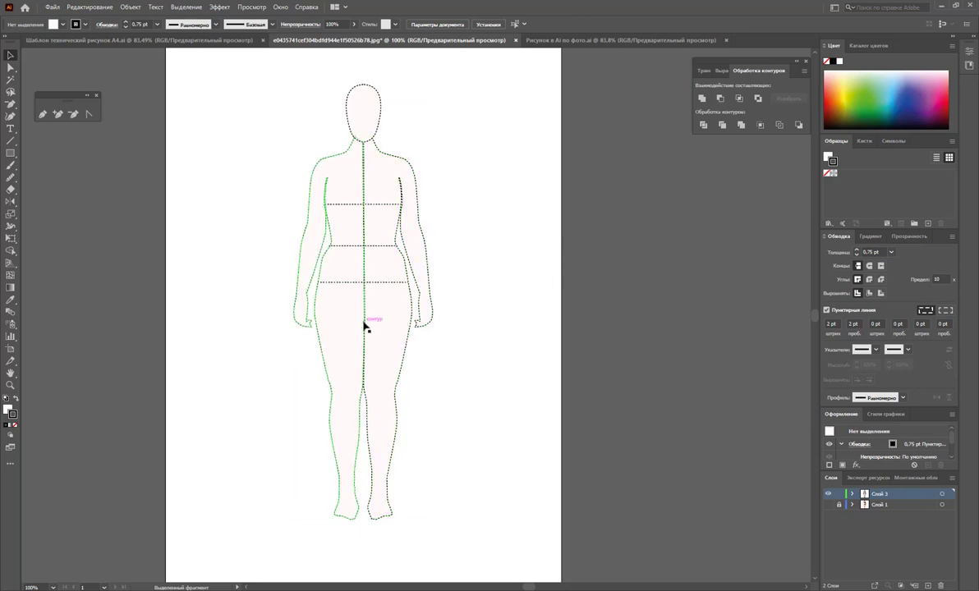
- Check both figure halves, then switch to the jumpsuit template document
{"action": "left_click", "coordinate": [386, 341]}
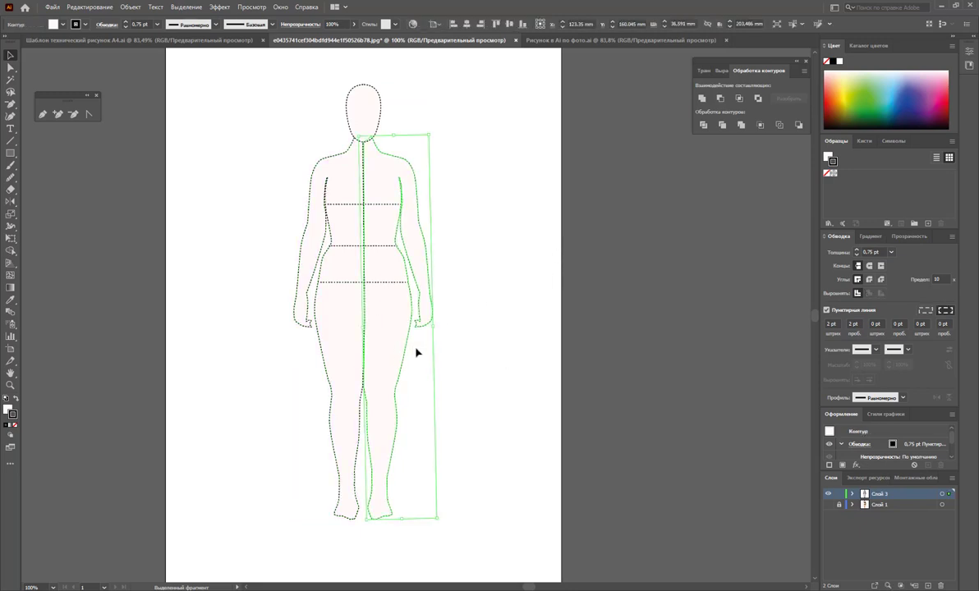
{"action": "left_click", "coordinate": [339, 335]}
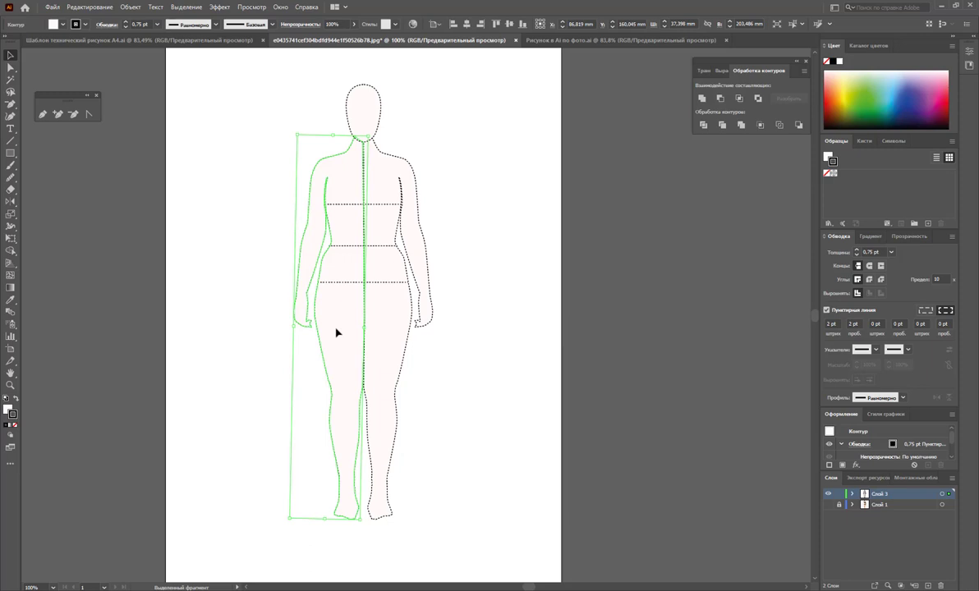
{"action": "left_click", "coordinate": [475, 344]}
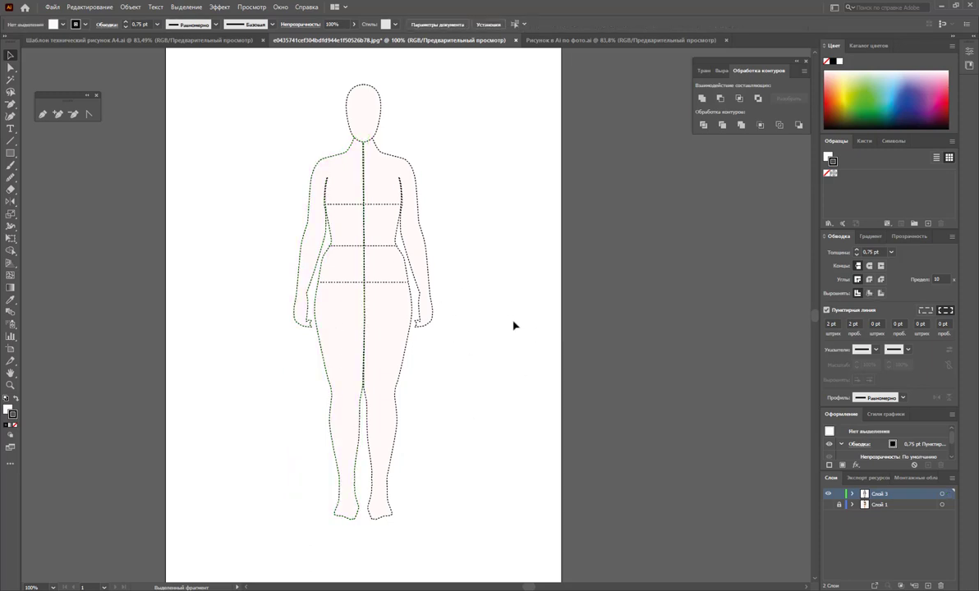
{"action": "left_click", "coordinate": [196, 41]}
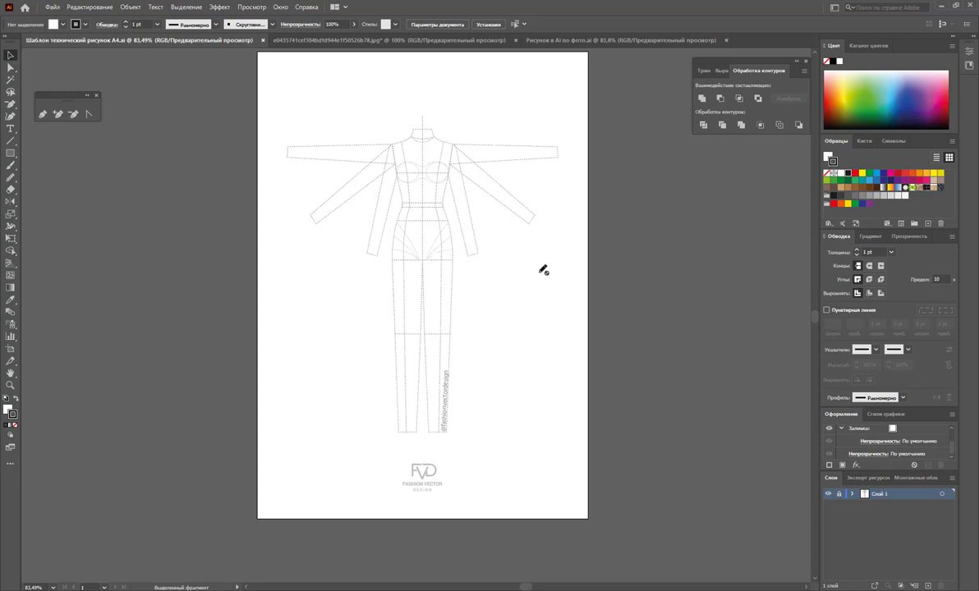
- Compare the croquis with the jumpsuit template, ending on the croquis document
{"action": "left_click", "coordinate": [283, 41]}
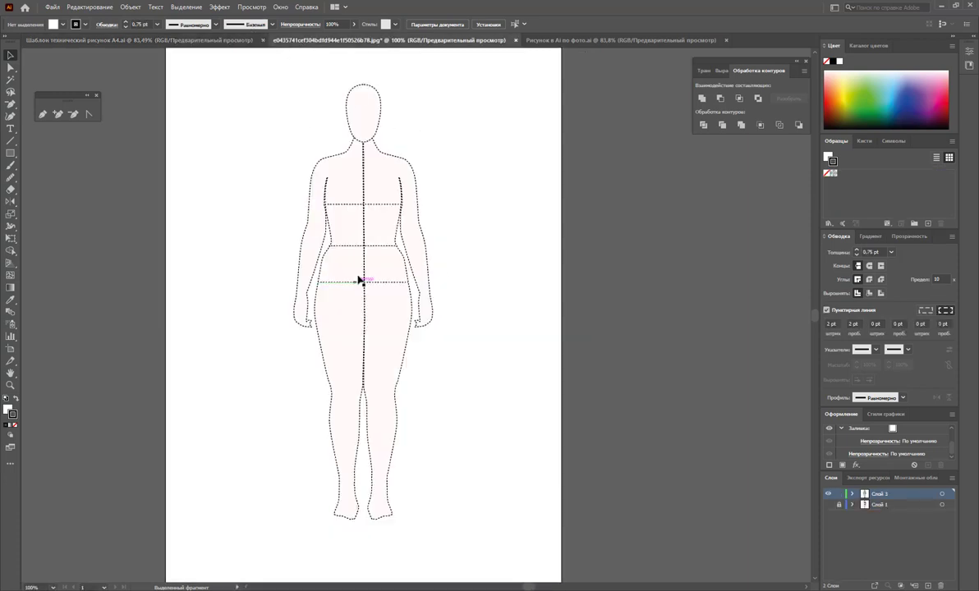
{"action": "left_click", "coordinate": [610, 341]}
{"action": "left_click", "coordinate": [131, 40]}
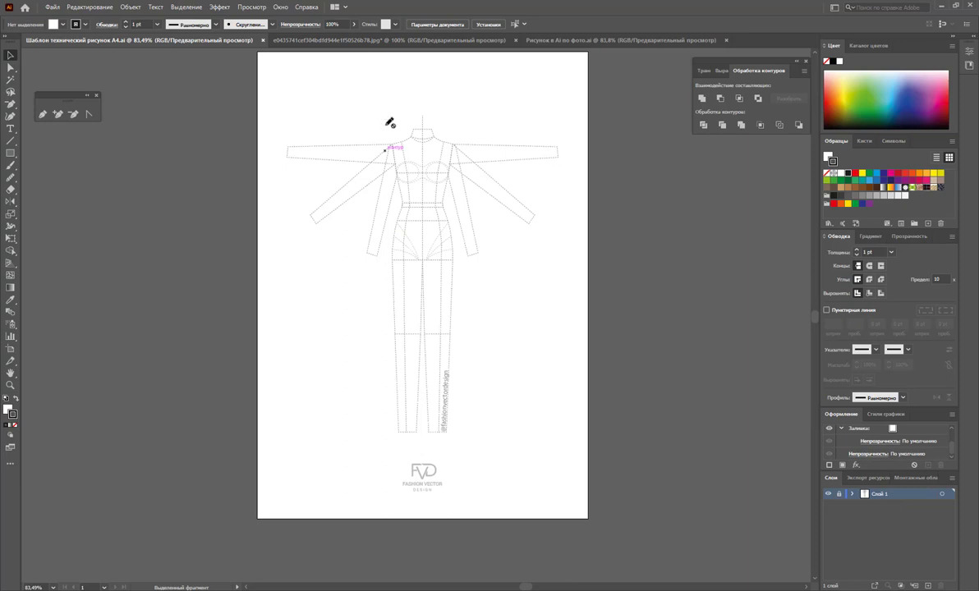
{"action": "left_click", "coordinate": [305, 40]}
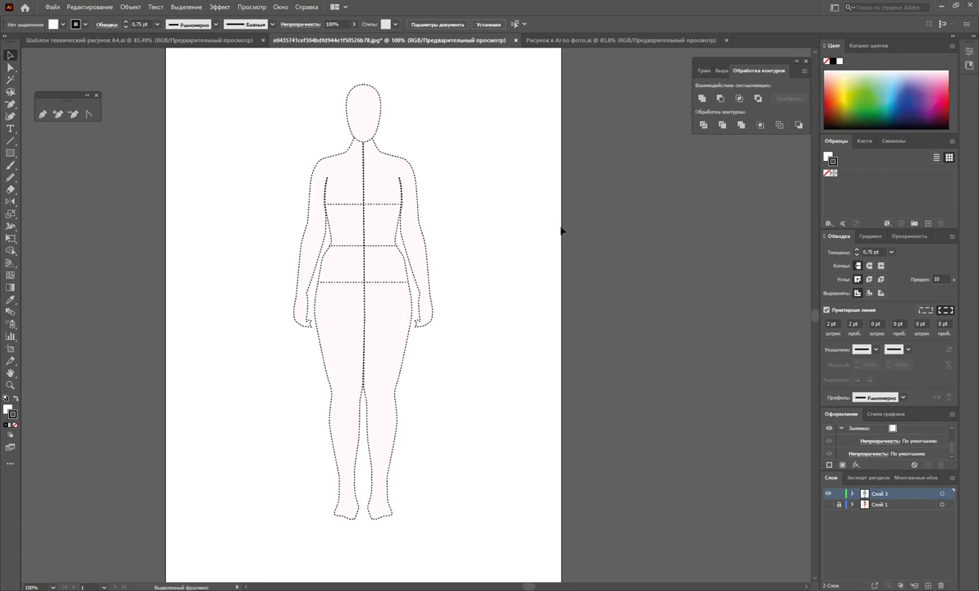
- Show the model photo and move it to the left of the croquis
{"action": "left_click", "coordinate": [828, 504]}
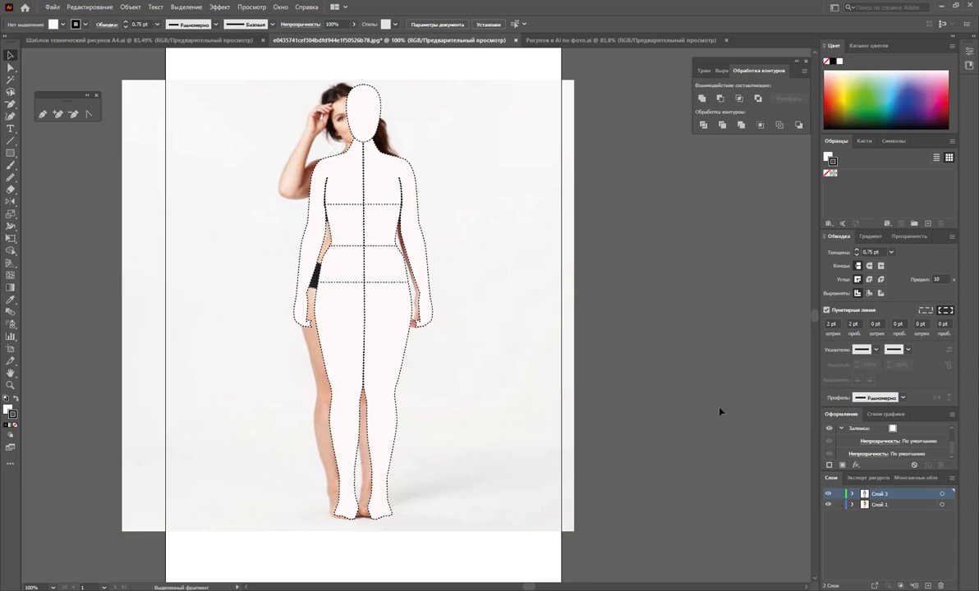
{"action": "mouse_move", "coordinate": [555, 378]}
{"action": "left_mouse_down"}
{"action": "mouse_move", "coordinate": [390, 374]}
{"action": "mouse_move", "coordinate": [412, 374]}
{"action": "left_mouse_up"}
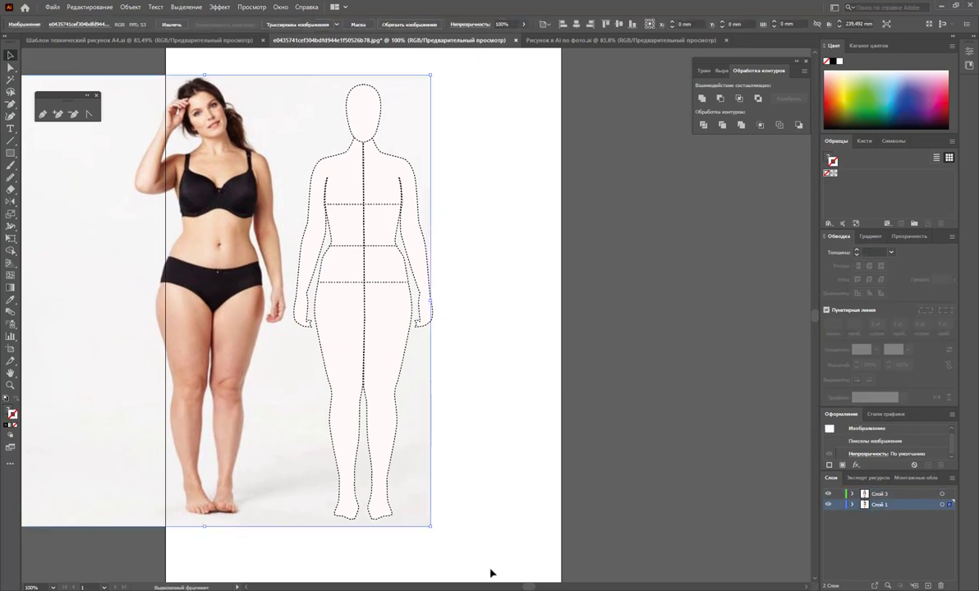
{"action": "left_click", "coordinate": [526, 586]}
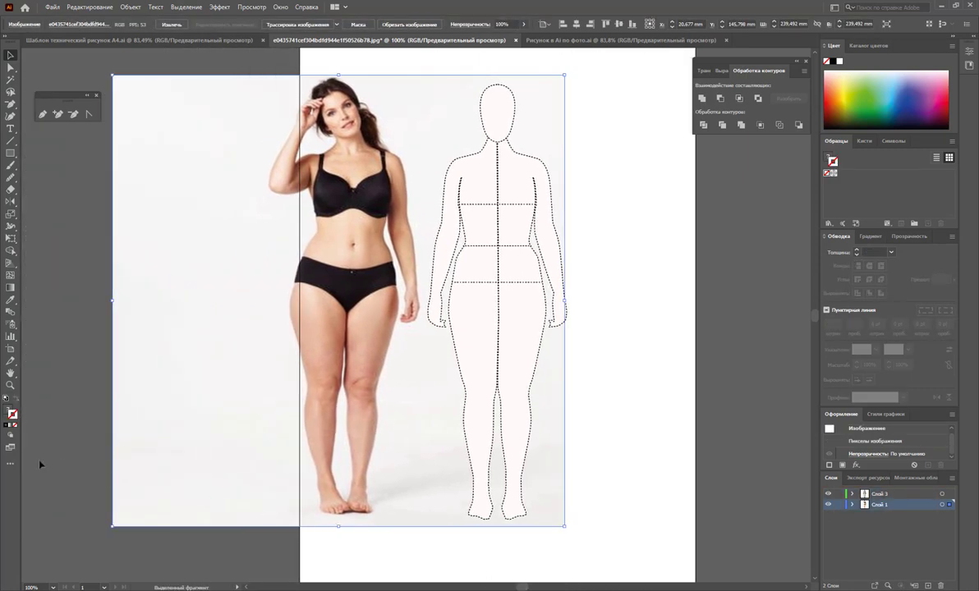
- Widen the artboard leftward to 242.711 mm
{"action": "left_click", "coordinate": [10, 349]}
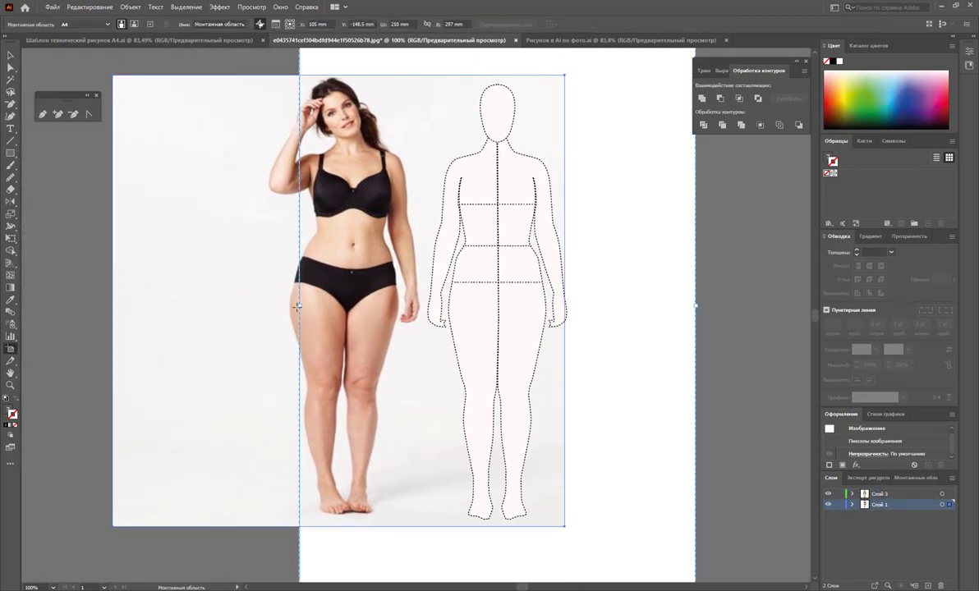
{"action": "left_click_drag", "start_coordinate": [299, 306], "coordinate": [237, 306]}
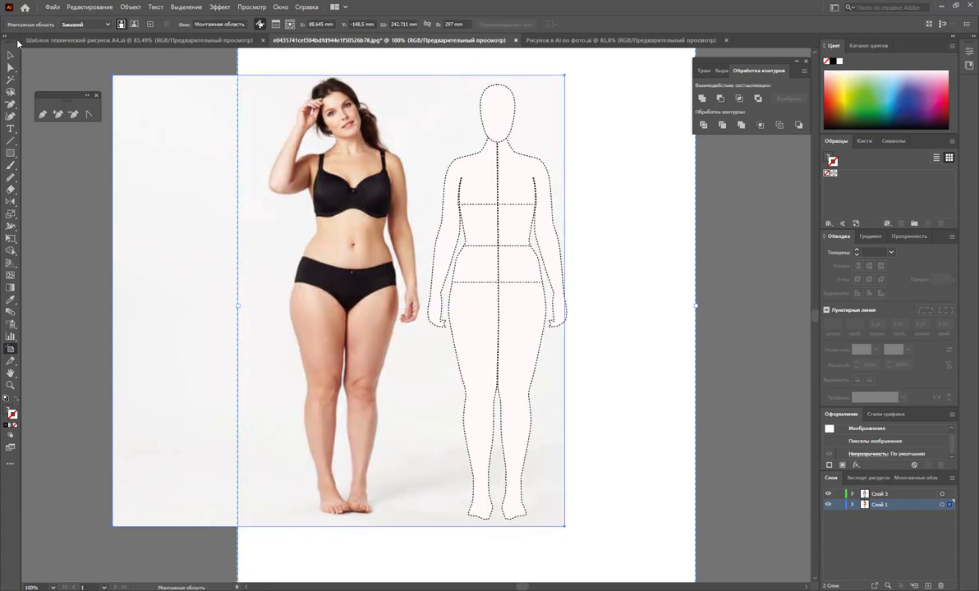
{"action": "left_click", "coordinate": [11, 55]}
{"action": "left_click", "coordinate": [640, 136]}
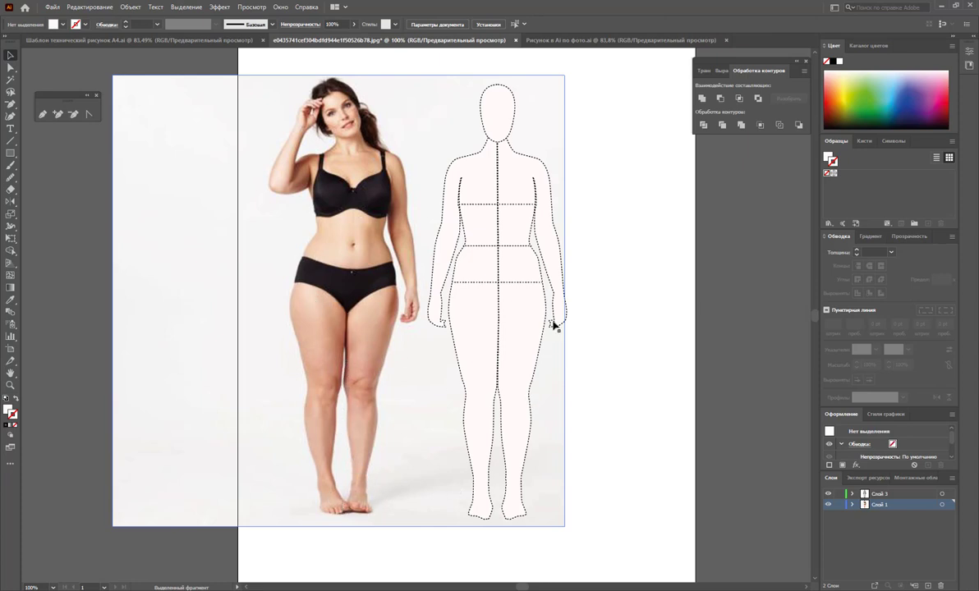
{"action": "left_click", "coordinate": [507, 352]}
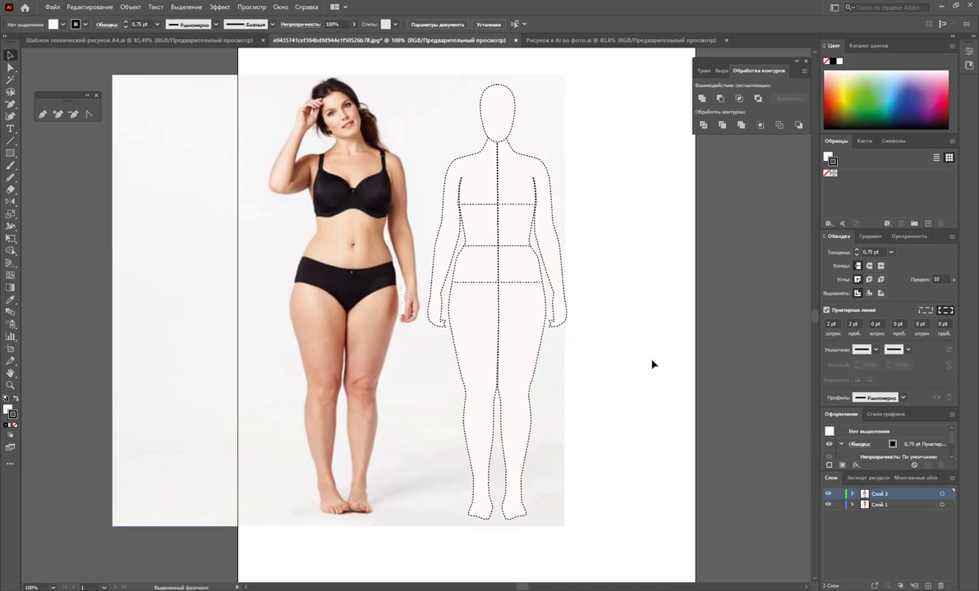
{"action": "scroll", "coordinate": [708, 366], "scroll_direction": "up", "scroll_amount": 1}
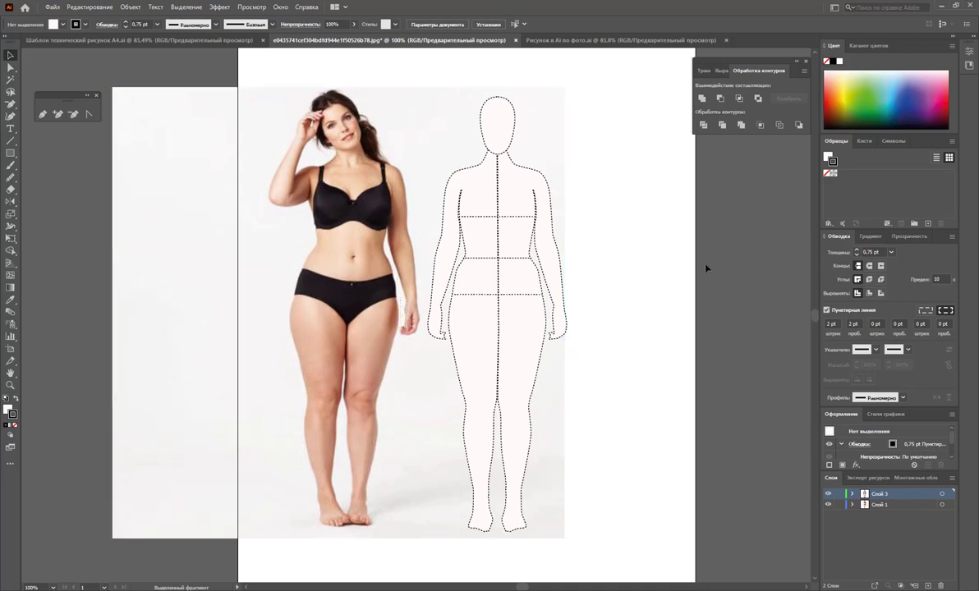